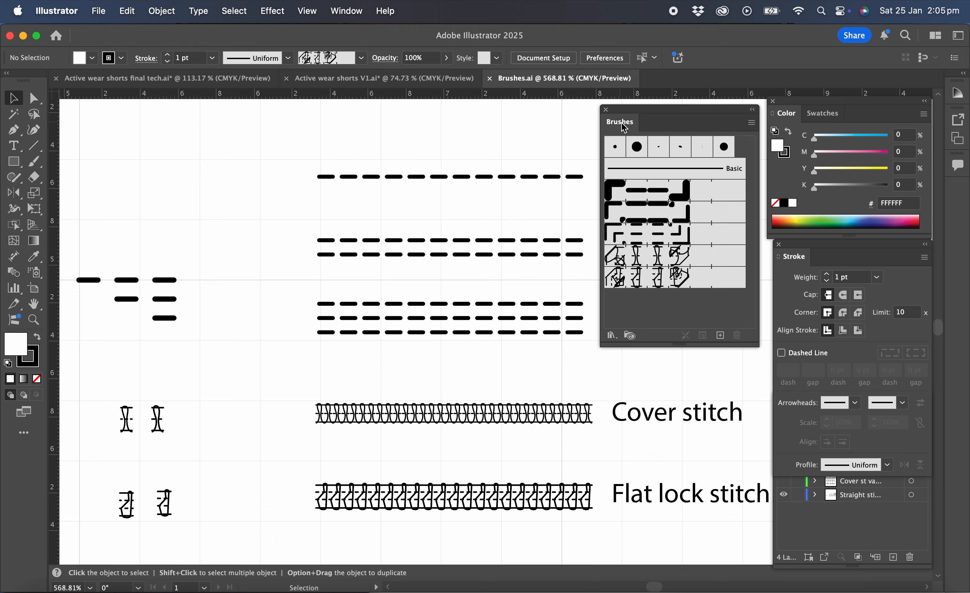
Dock the Brushes panel with the Stroke panel and copy the single, double and flat lock stitch sample lines
{"action": "mouse_move", "coordinate": [622, 133]}
{"action": "left_mouse_down"}
{"action": "mouse_move", "coordinate": [704, 254]}
{"action": "mouse_move", "coordinate": [813, 255]}
{"action": "mouse_move", "coordinate": [829, 269]}
{"action": "left_mouse_up"}
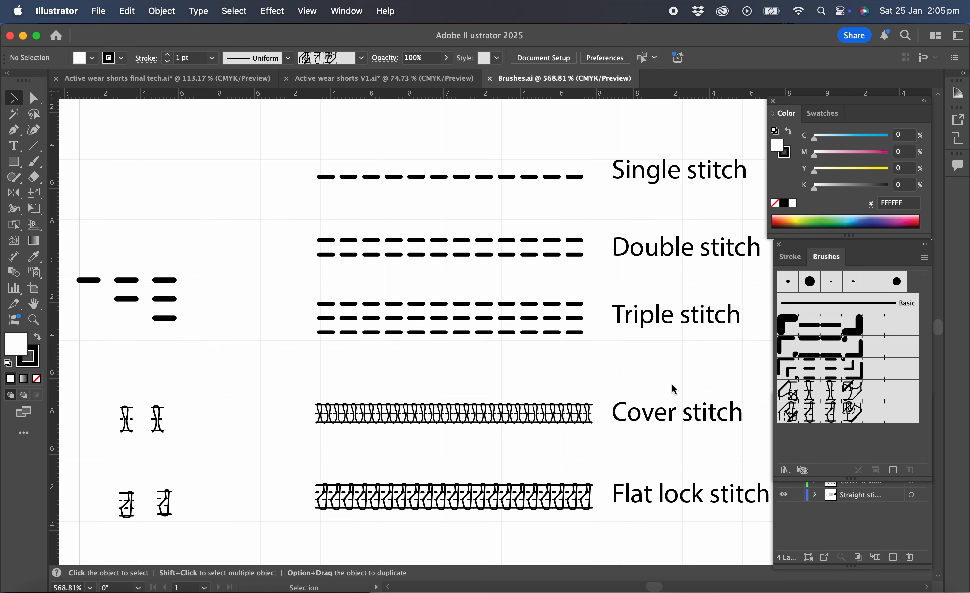
{"action": "left_click", "coordinate": [505, 176]}
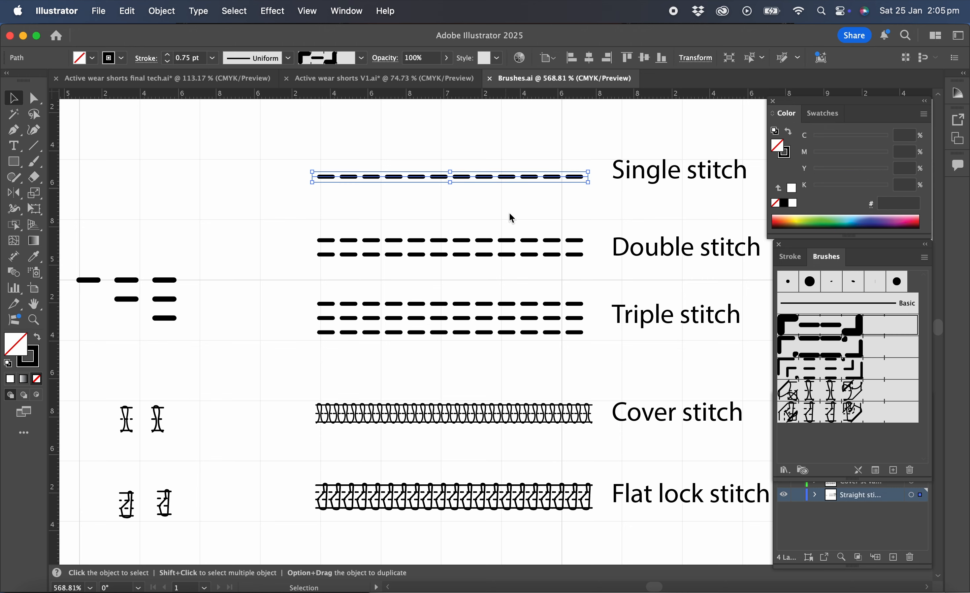
{"action": "left_click", "coordinate": [507, 248], "text": "shift"}
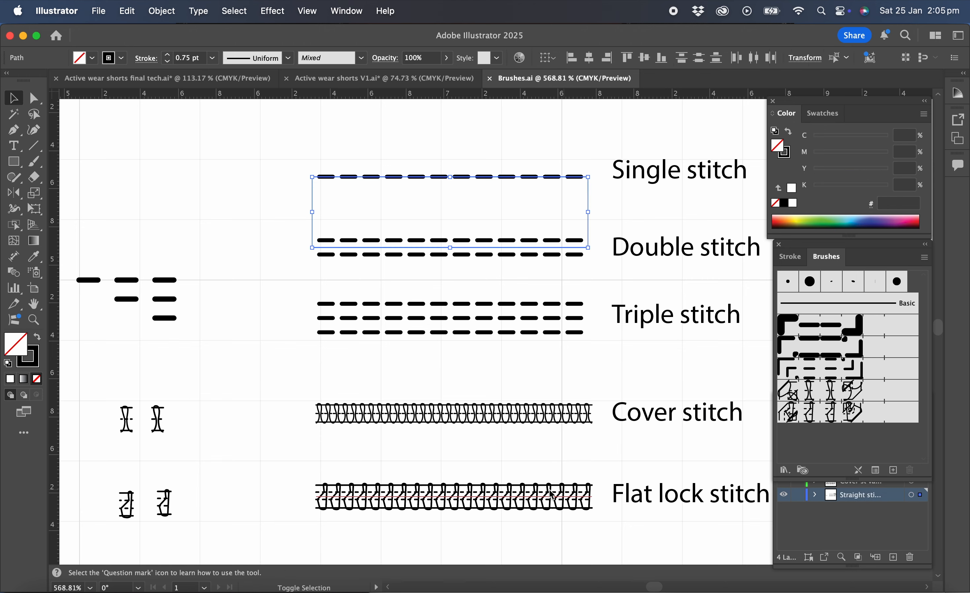
{"action": "left_click", "coordinate": [540, 501], "text": "shift"}
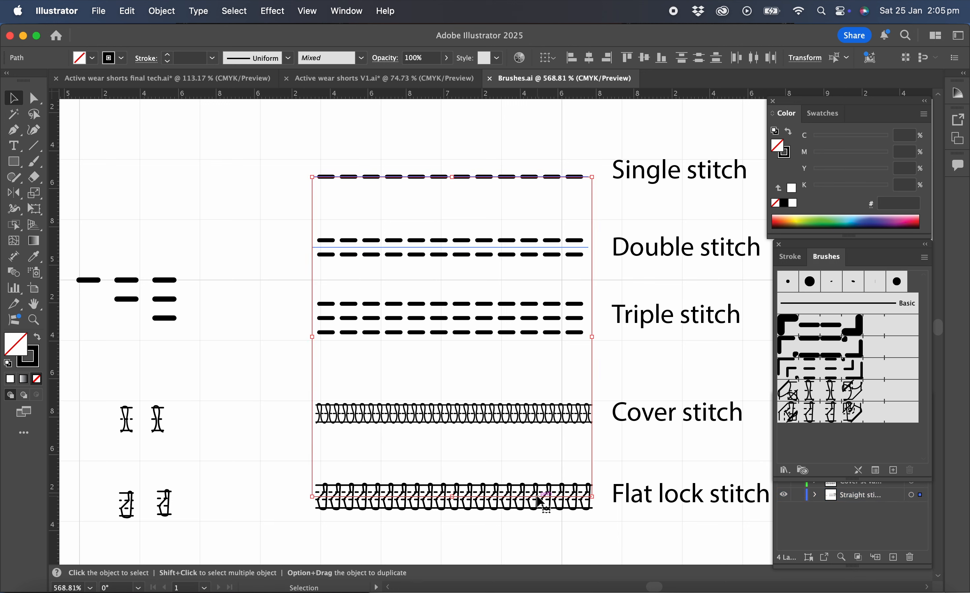
Save the Active wear shorts V1 document as a new version named Active wear shorts V2.ai with the default Illustrator options
{"action": "left_click", "coordinate": [347, 81]}
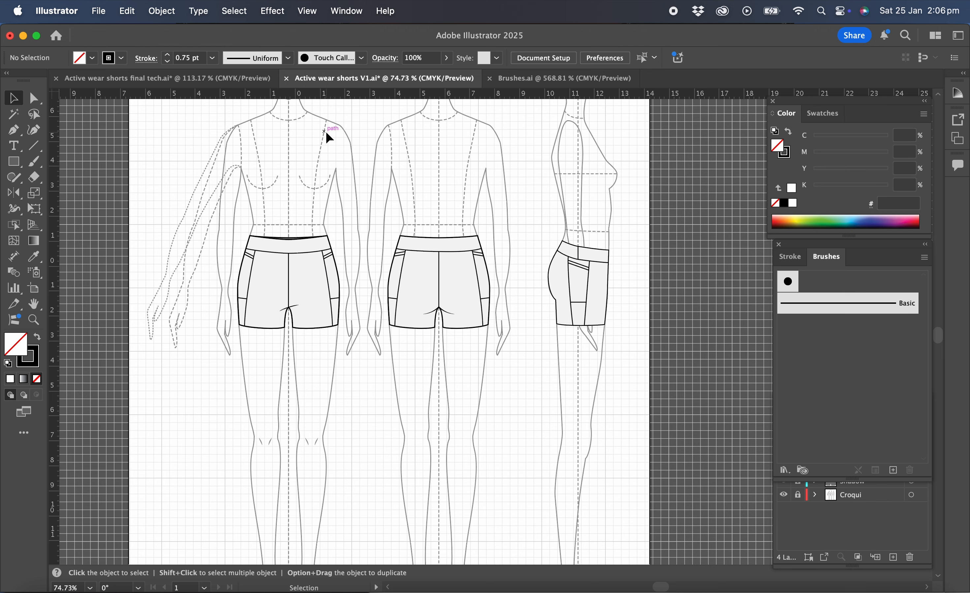
{"action": "left_click", "coordinate": [99, 13]}
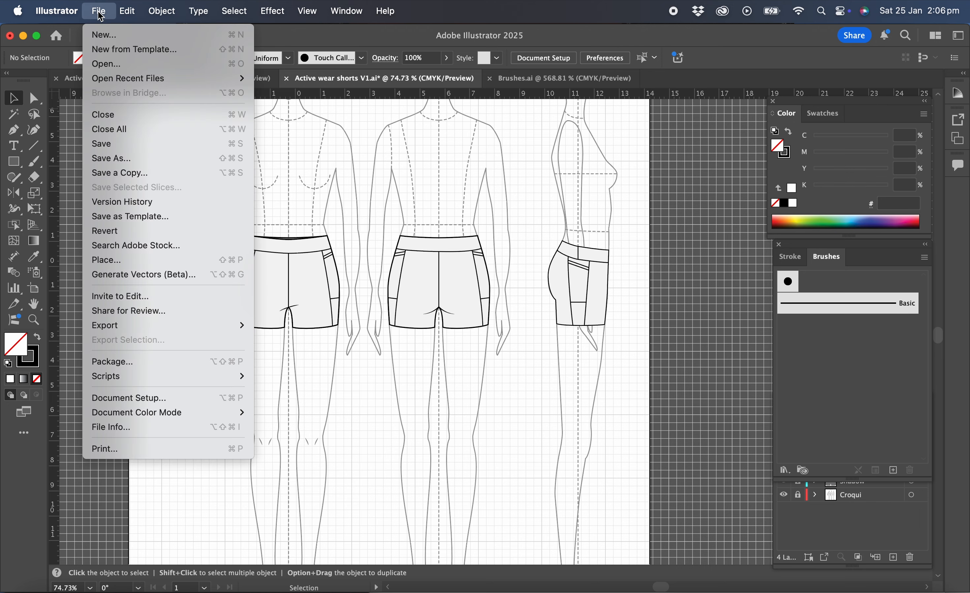
{"action": "left_click", "coordinate": [143, 160]}
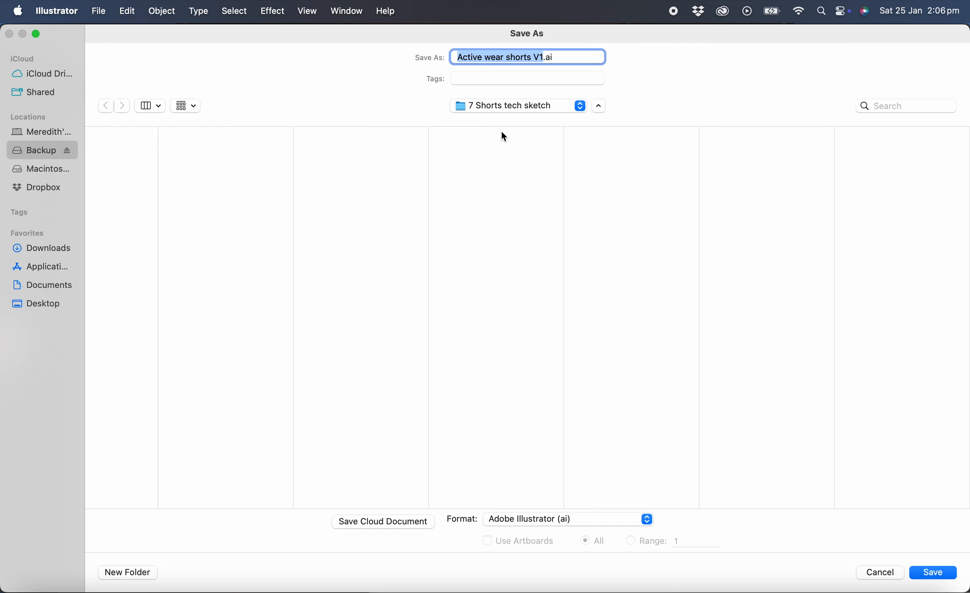
{"action": "left_click", "coordinate": [543, 58]}
{"action": "type", "text": "2"}
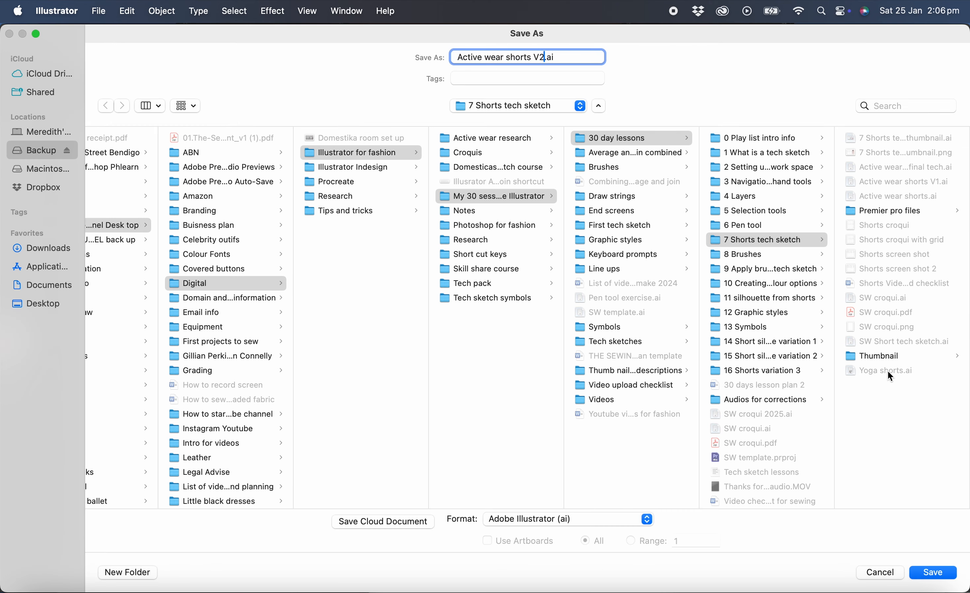
{"action": "left_click", "coordinate": [933, 573]}
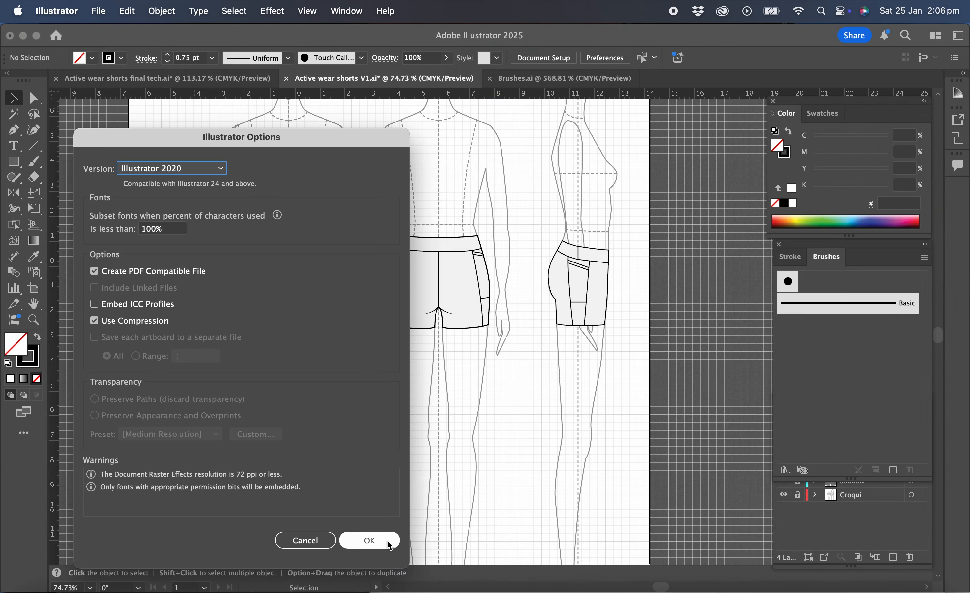
{"action": "left_click", "coordinate": [370, 541]}
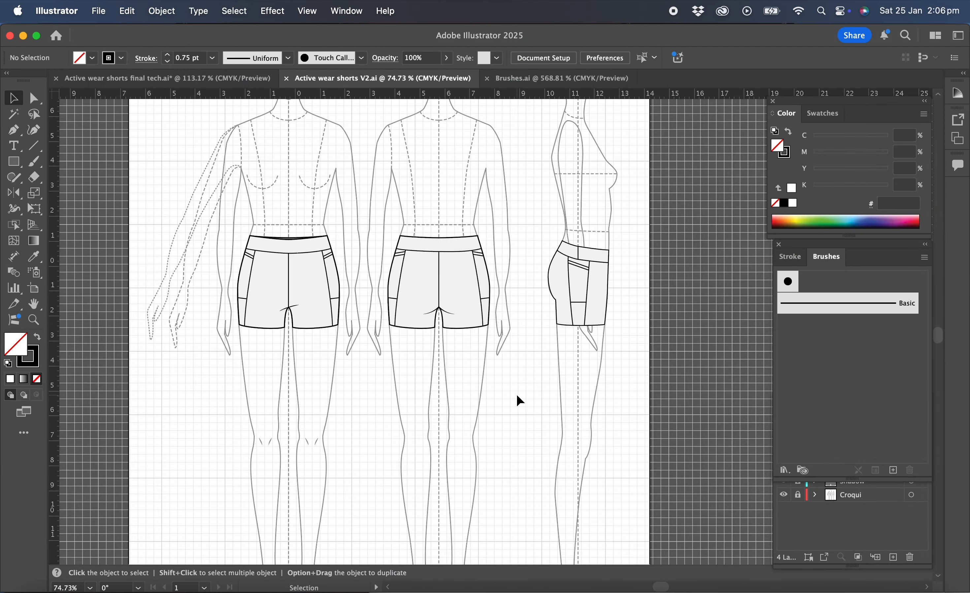
Paste the copied stitch samples onto the Inside lines layer of the shorts drawing
{"action": "left_click", "coordinate": [791, 256]}
{"action": "left_click", "coordinate": [831, 533]}
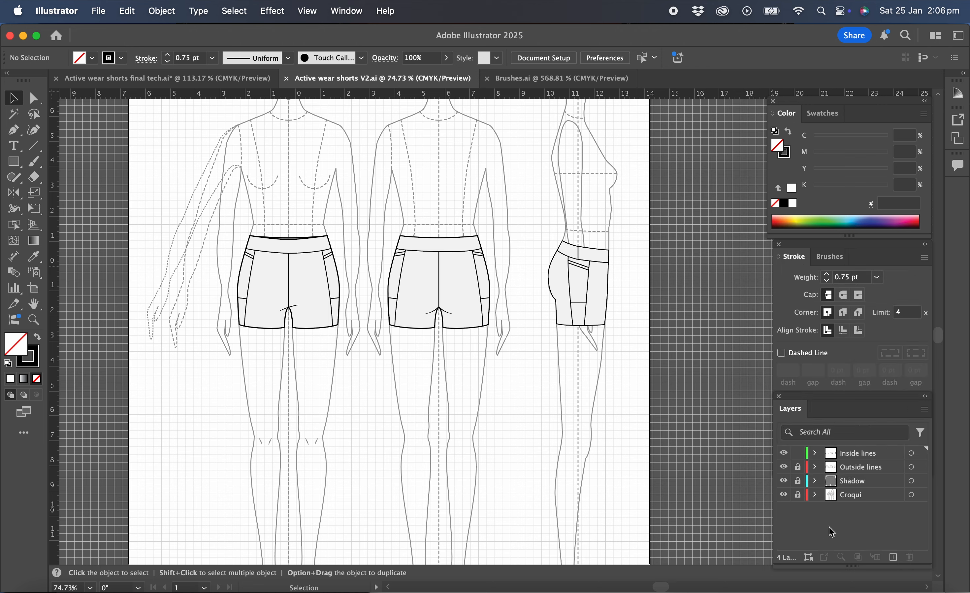
{"action": "left_click", "coordinate": [868, 458]}
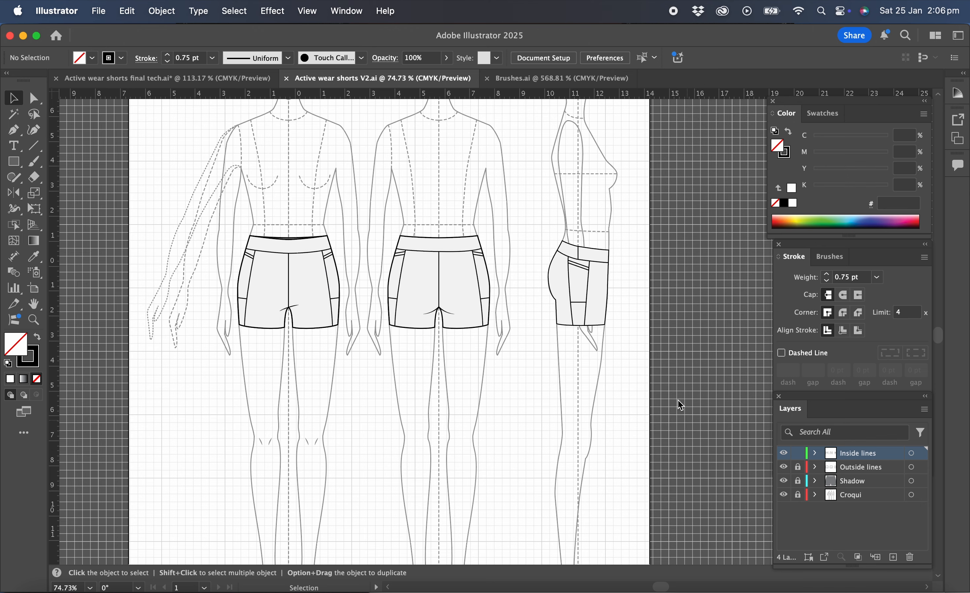
{"action": "scroll", "coordinate": [718, 390], "scroll_direction": "right", "scroll_amount": 3}
{"action": "scroll", "coordinate": [718, 390], "scroll_direction": "down", "scroll_amount": 1}
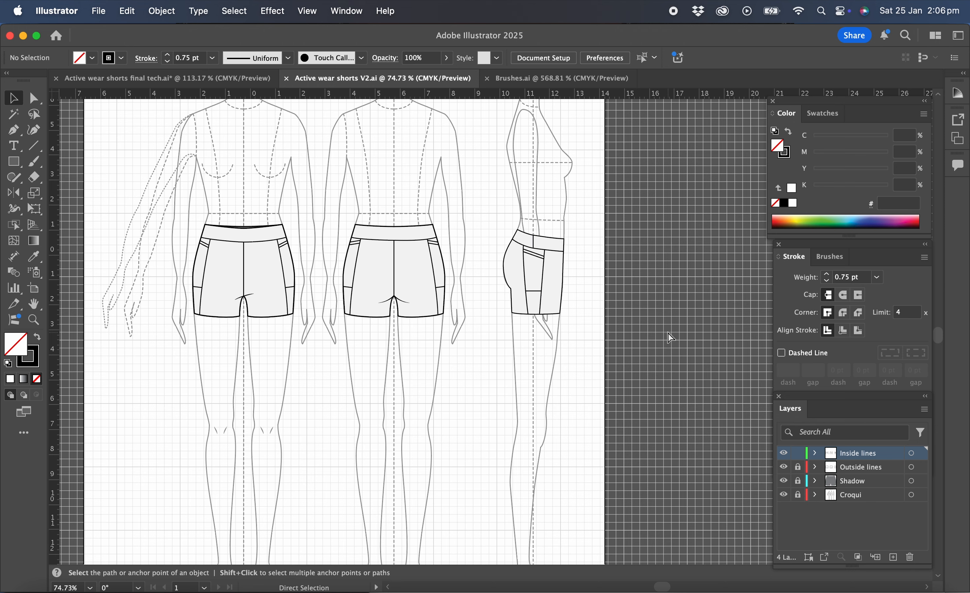
{"action": "key", "text": "super+v"}
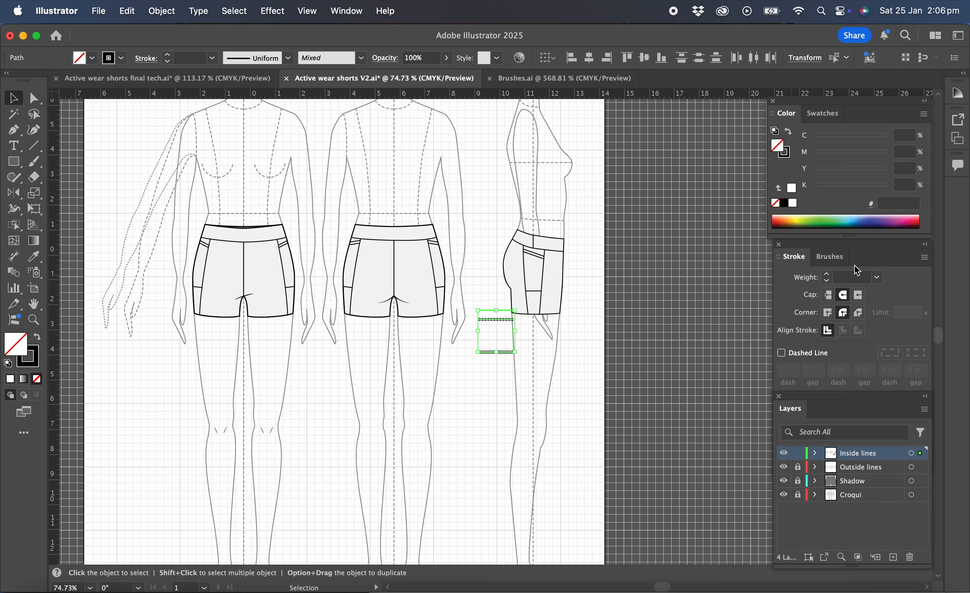
Delete the pasted stitch samples from the artboard and keep the Brushes panel docked with the Stroke panel
{"action": "mouse_move", "coordinate": [837, 262]}
{"action": "left_mouse_down"}
{"action": "mouse_move", "coordinate": [829, 462]}
{"action": "mouse_move", "coordinate": [639, 147]}
{"action": "left_mouse_up"}
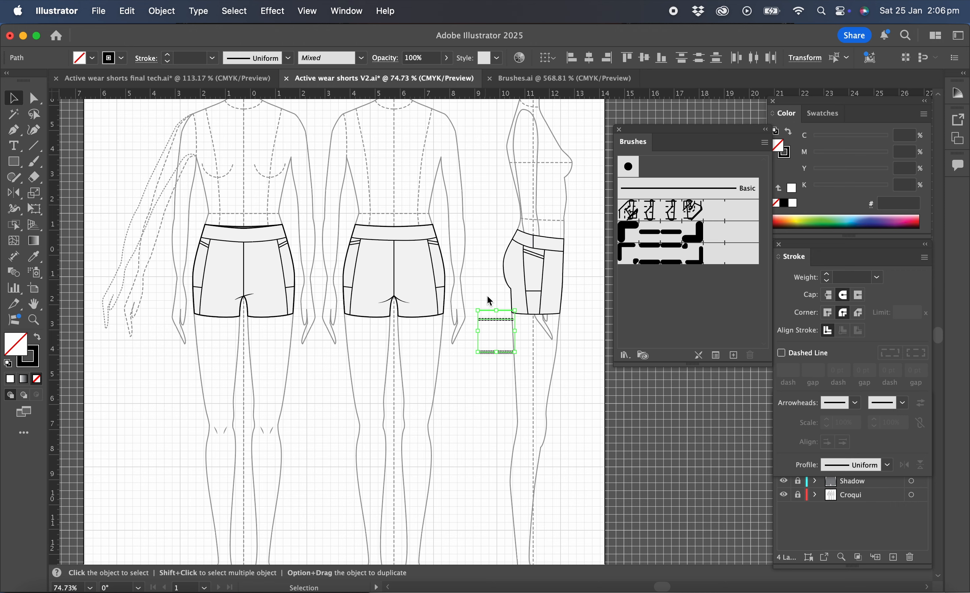
{"action": "left_click", "coordinate": [488, 380]}
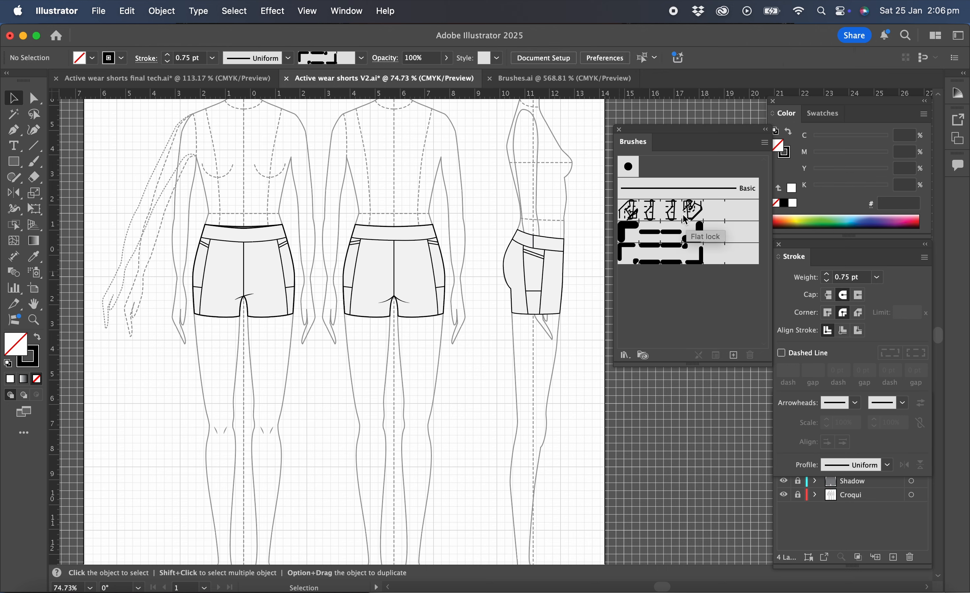
{"action": "left_click", "coordinate": [633, 146]}
{"action": "left_click_drag", "start_coordinate": [634, 146], "coordinate": [836, 259]}
Apply the Flat lock brush to the waistband seams and vertical side panel seams in the front, back and side views
{"action": "scroll", "coordinate": [380, 232], "scroll_direction": "up", "scroll_amount": 5}
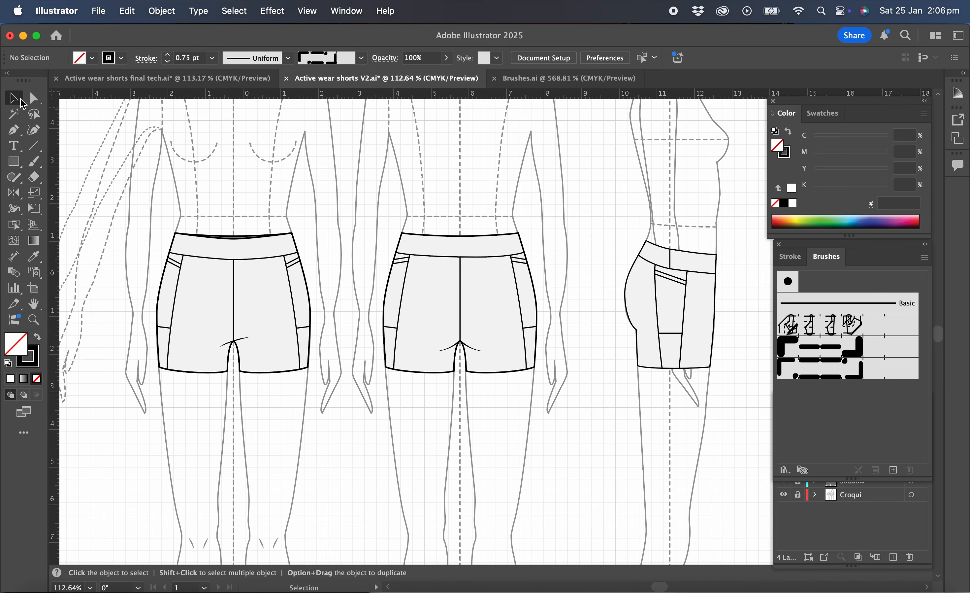
{"action": "left_click", "coordinate": [259, 261]}
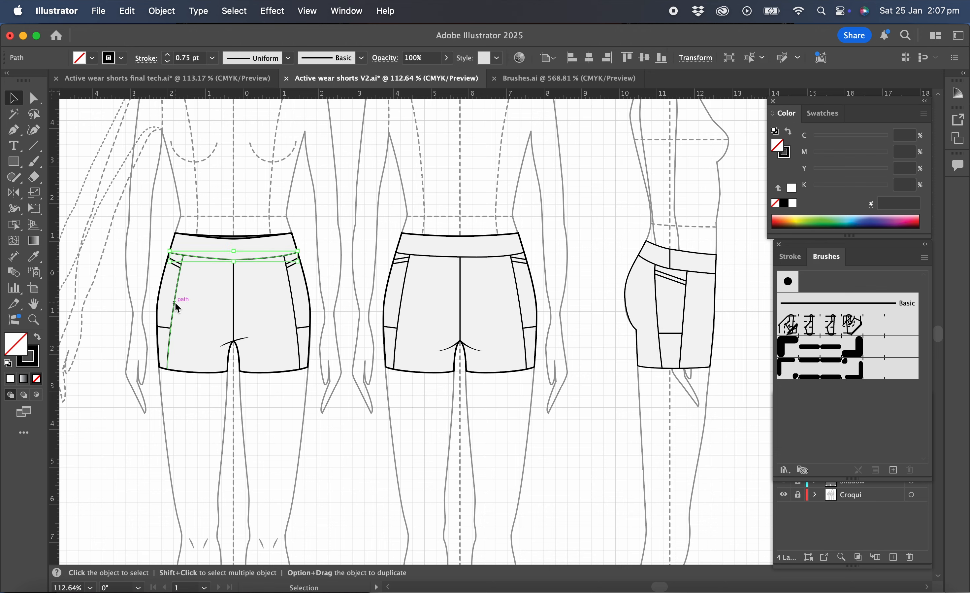
{"action": "left_click", "coordinate": [175, 302], "text": "shift"}
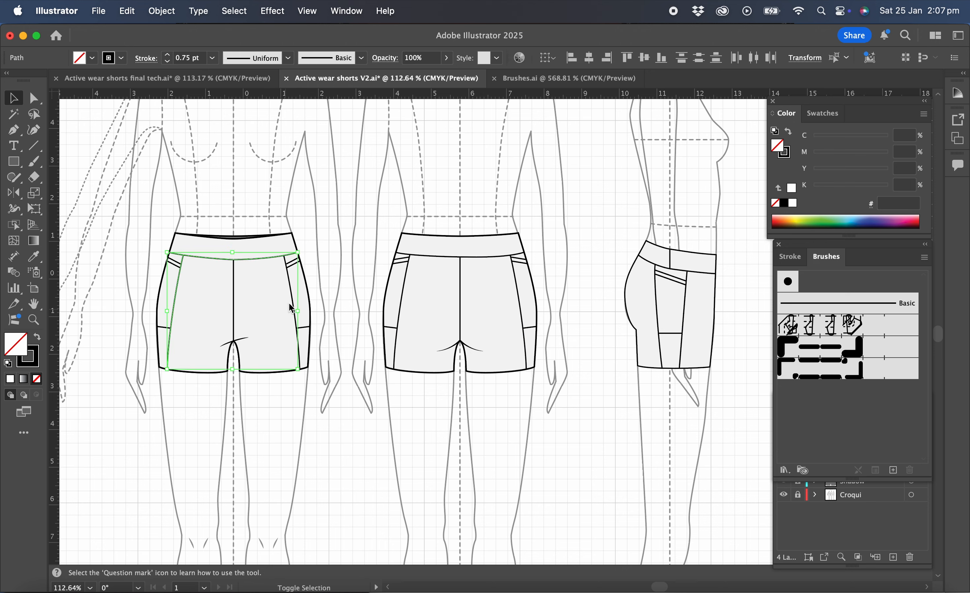
{"action": "left_click", "coordinate": [289, 291], "text": "shift"}
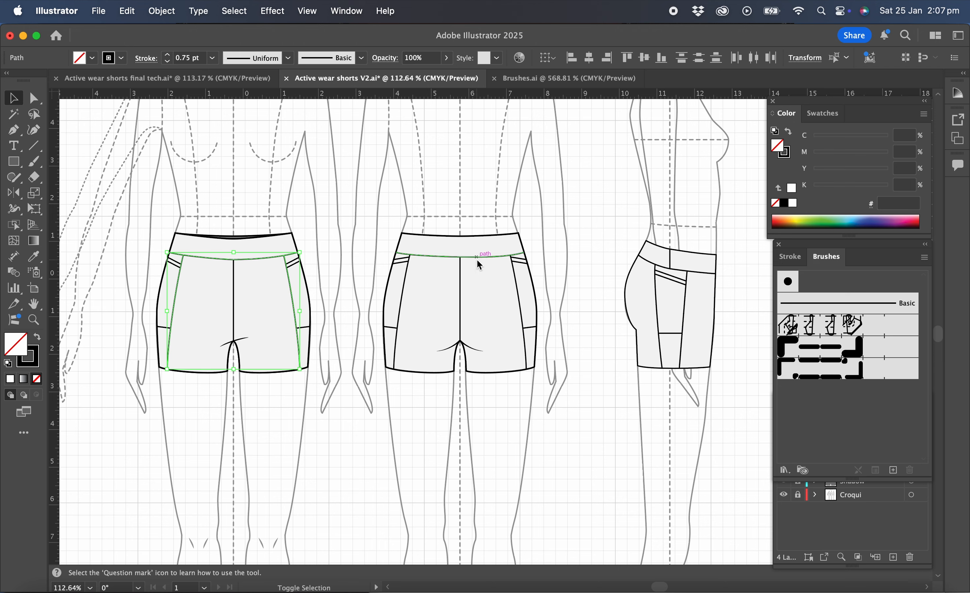
{"action": "left_click", "coordinate": [478, 258], "text": "shift"}
{"action": "left_click", "coordinate": [402, 294], "text": "shift"}
{"action": "left_click", "coordinate": [519, 292], "text": "shift"}
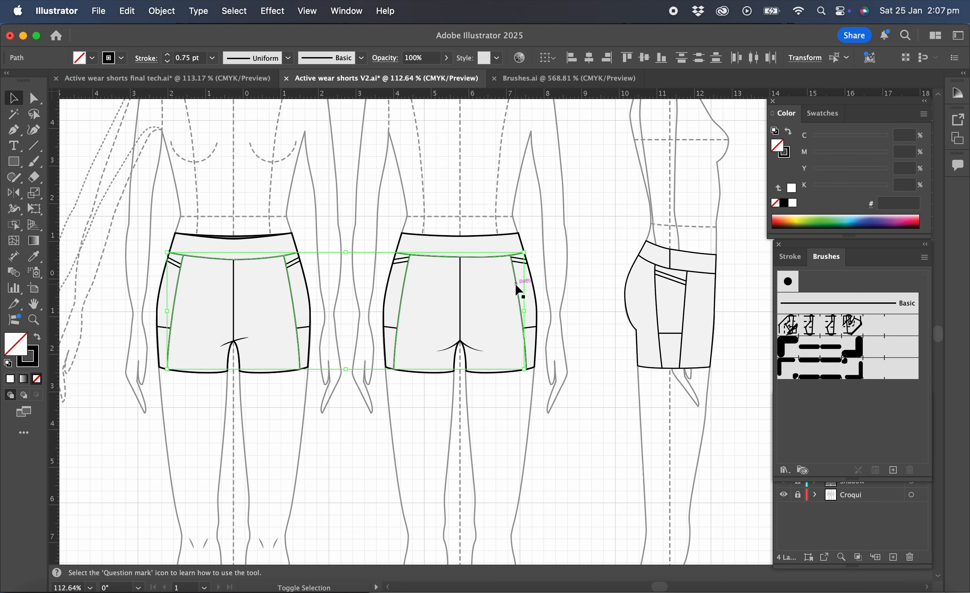
{"action": "left_click", "coordinate": [706, 275], "text": "shift"}
{"action": "left_click", "coordinate": [656, 298], "text": "shift"}
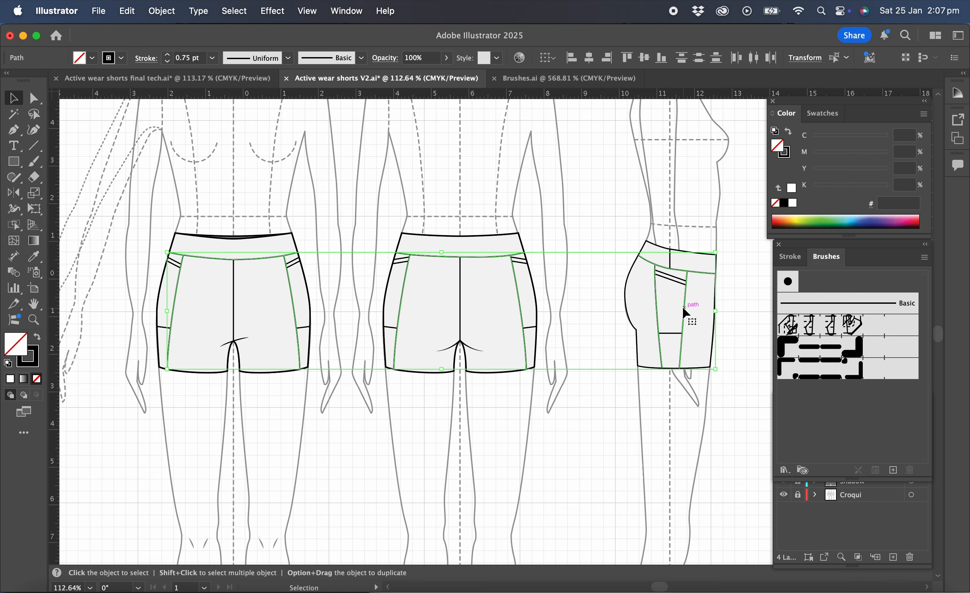
{"action": "left_click", "coordinate": [830, 328]}
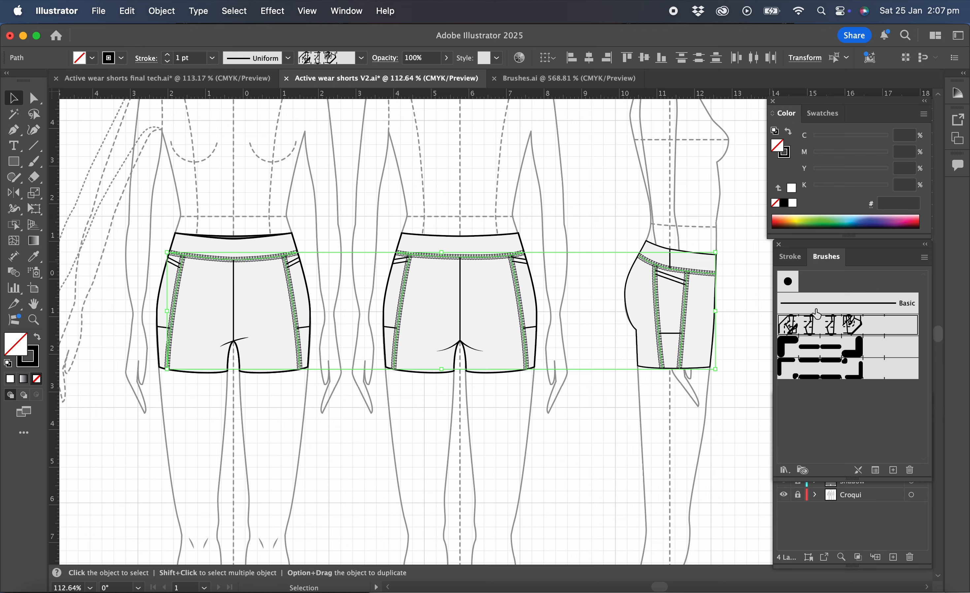
Set the stroke weight of the flat lock seams to 0.75 pt and deselect them
{"action": "left_click", "coordinate": [793, 258]}
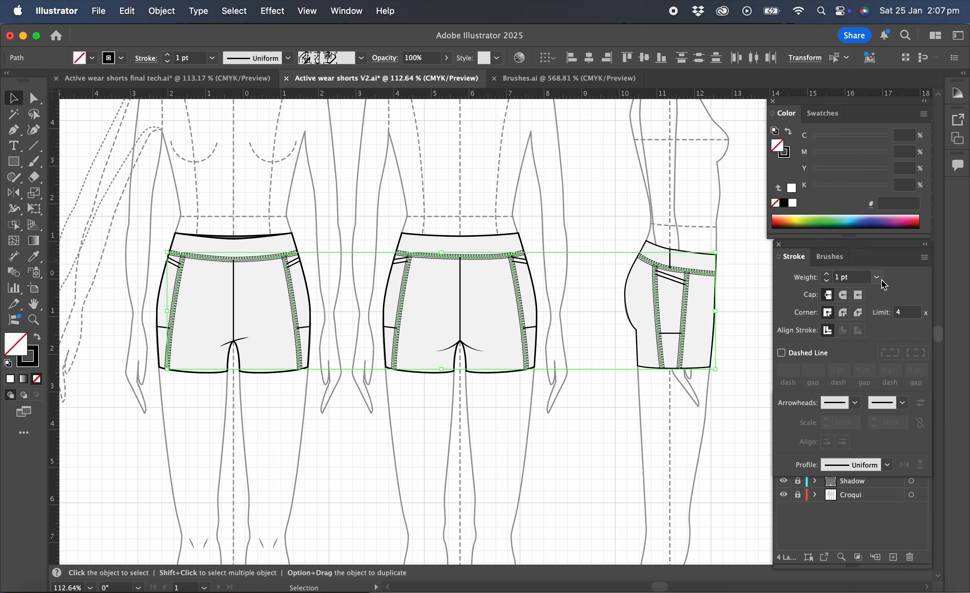
{"action": "left_click", "coordinate": [879, 279]}
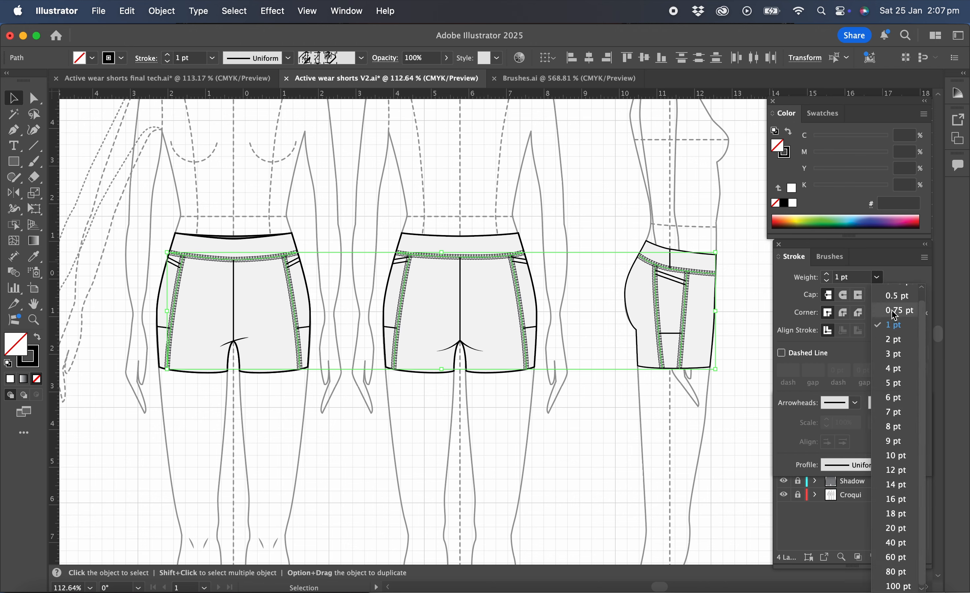
{"action": "left_click", "coordinate": [895, 312]}
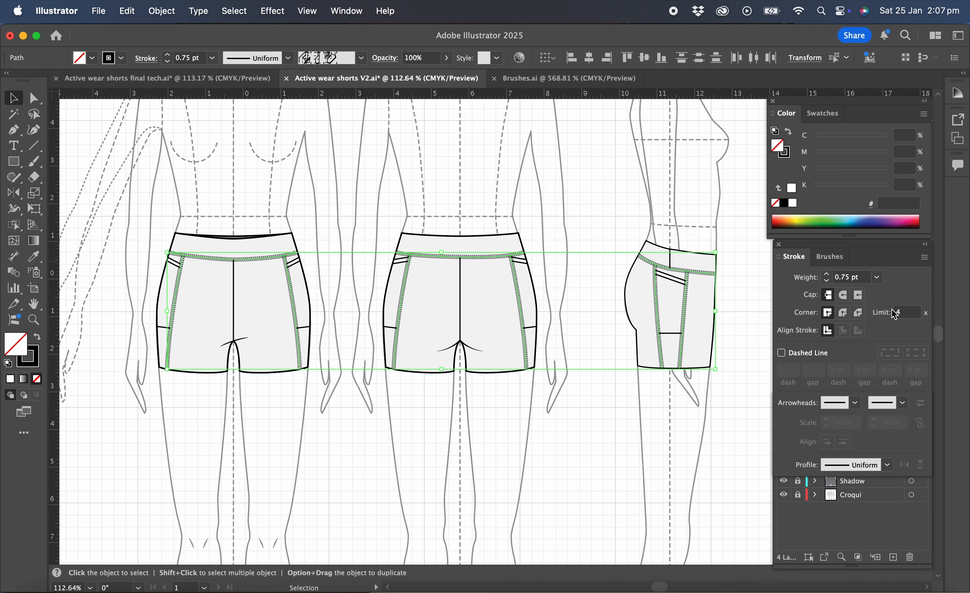
{"action": "left_click", "coordinate": [203, 196]}
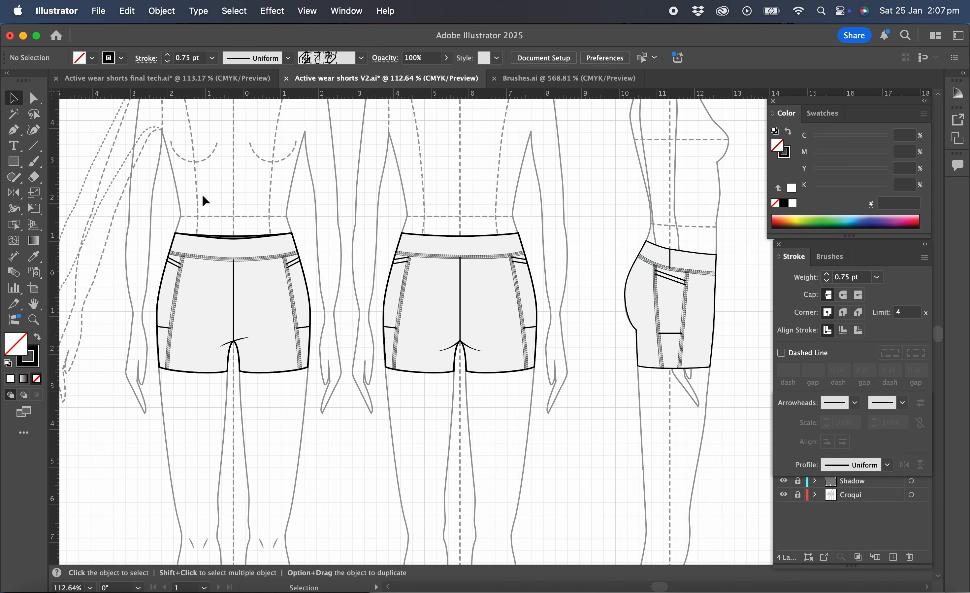
Apply the double stitch brush to the lower pocket opening lines in the front, back and side views
{"action": "left_click", "coordinate": [172, 263]}
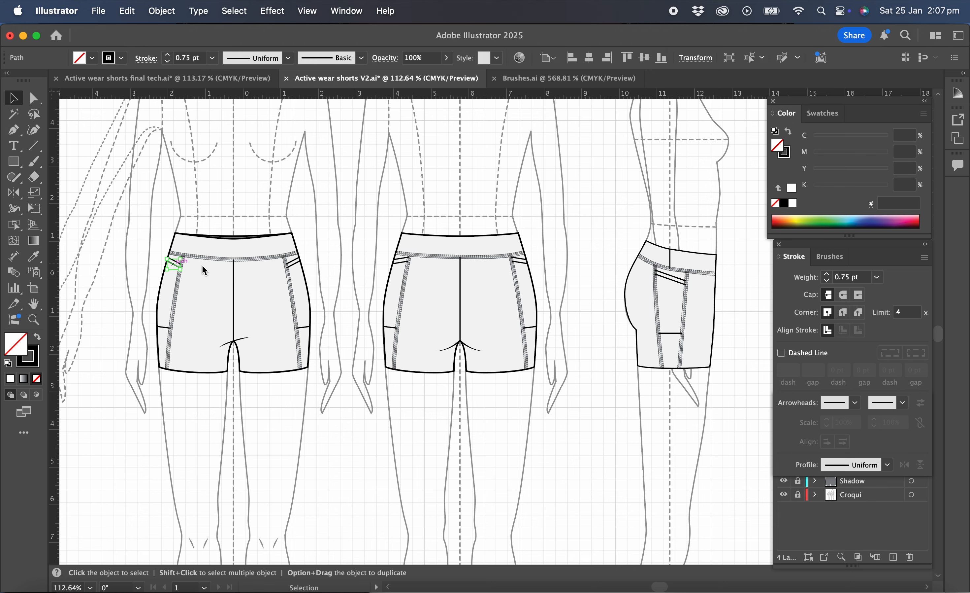
{"action": "left_click", "coordinate": [294, 264], "text": "shift"}
{"action": "left_click", "coordinate": [402, 263], "text": "shift"}
{"action": "left_click", "coordinate": [525, 265], "text": "shift"}
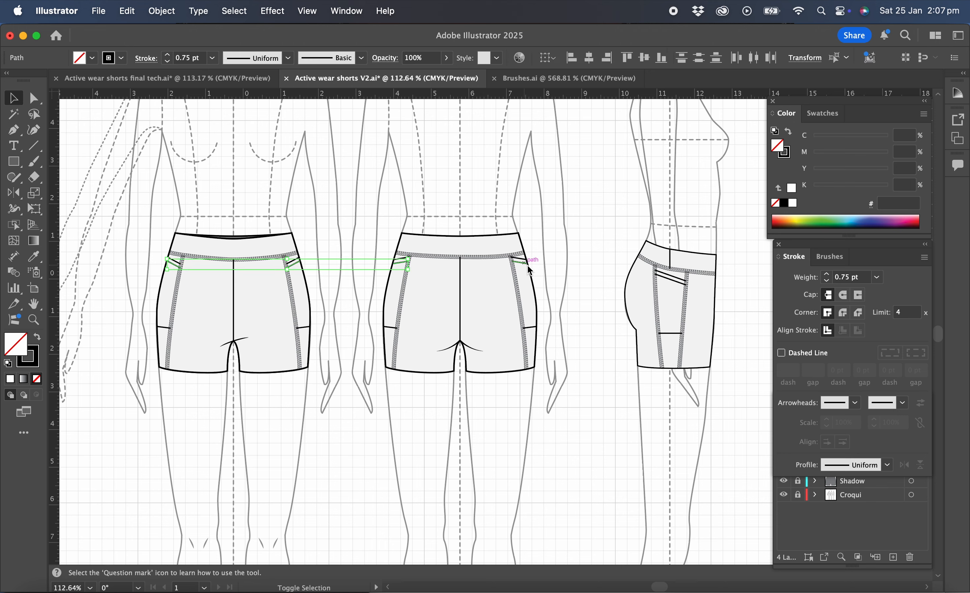
{"action": "left_click", "coordinate": [676, 282], "text": "shift"}
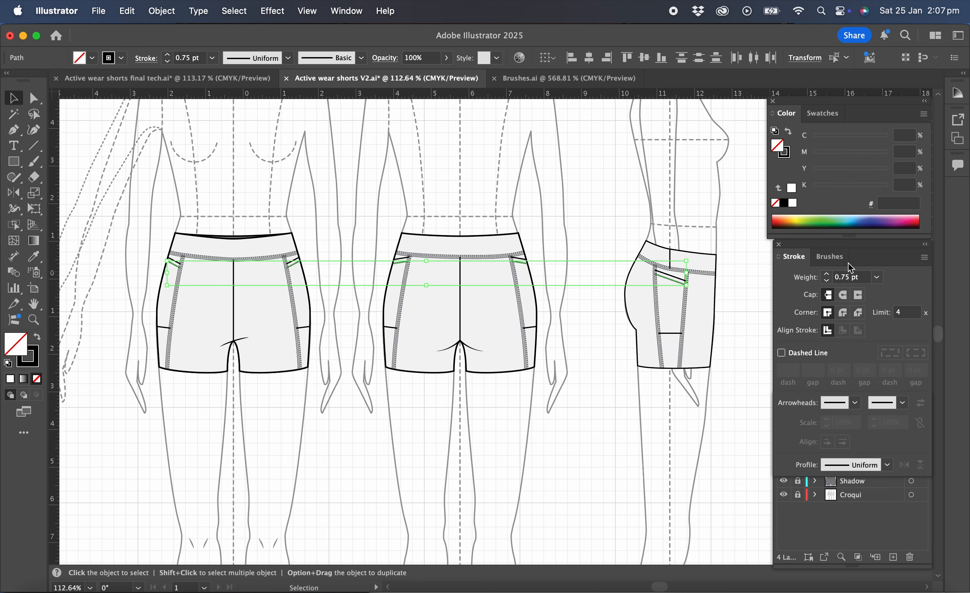
{"action": "left_click", "coordinate": [834, 257]}
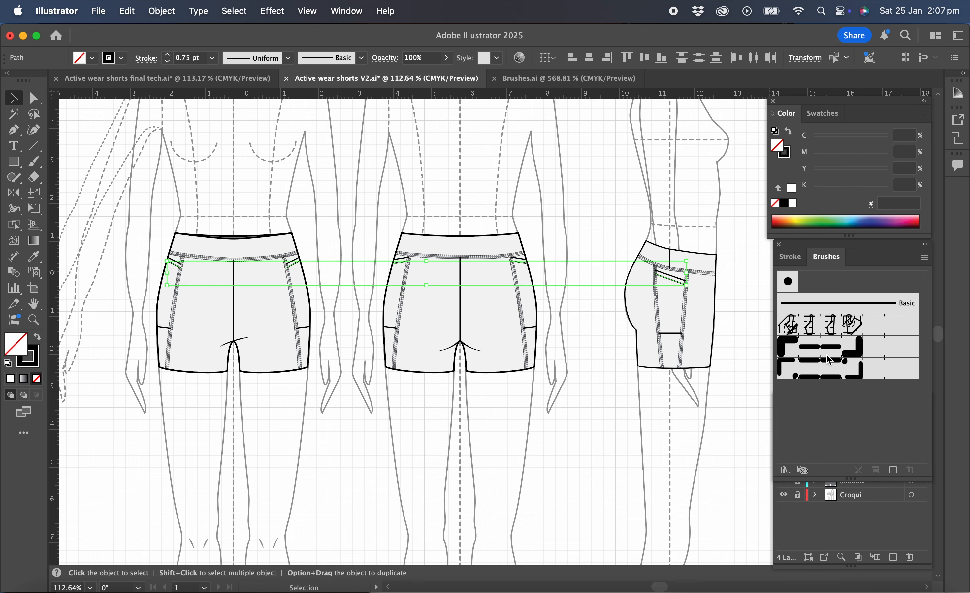
{"action": "left_click", "coordinate": [827, 373]}
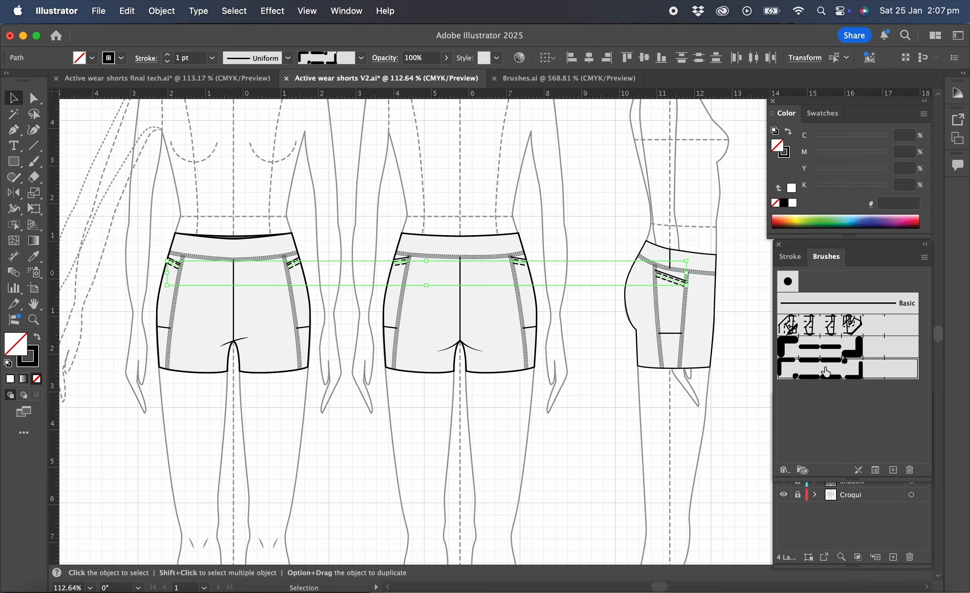
Set the stroke weight of the double-stitched pocket lines to 0.75 pt and deselect them
{"action": "left_click", "coordinate": [792, 257]}
{"action": "left_click", "coordinate": [878, 277]}
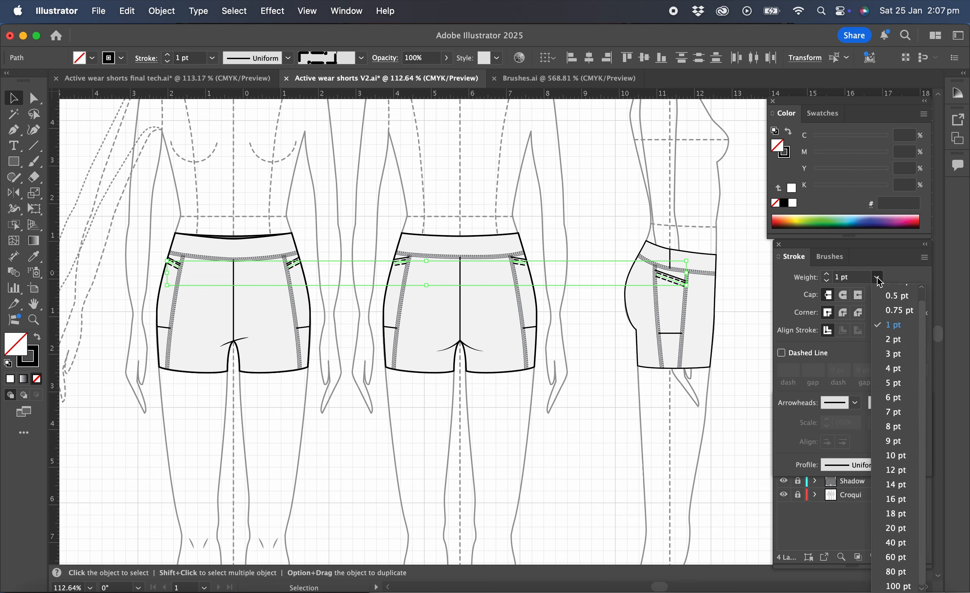
{"action": "left_click", "coordinate": [896, 311]}
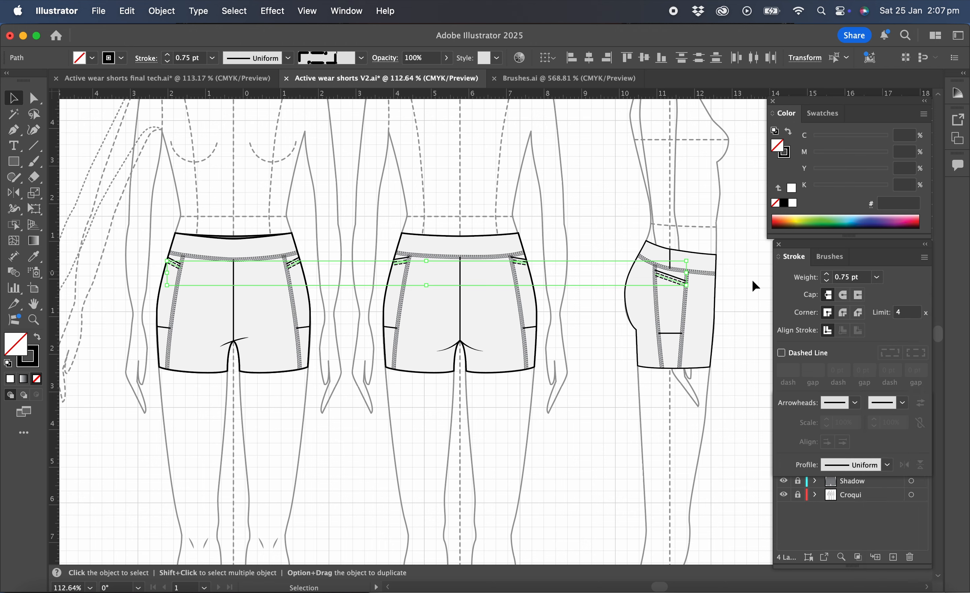
{"action": "left_click", "coordinate": [235, 152]}
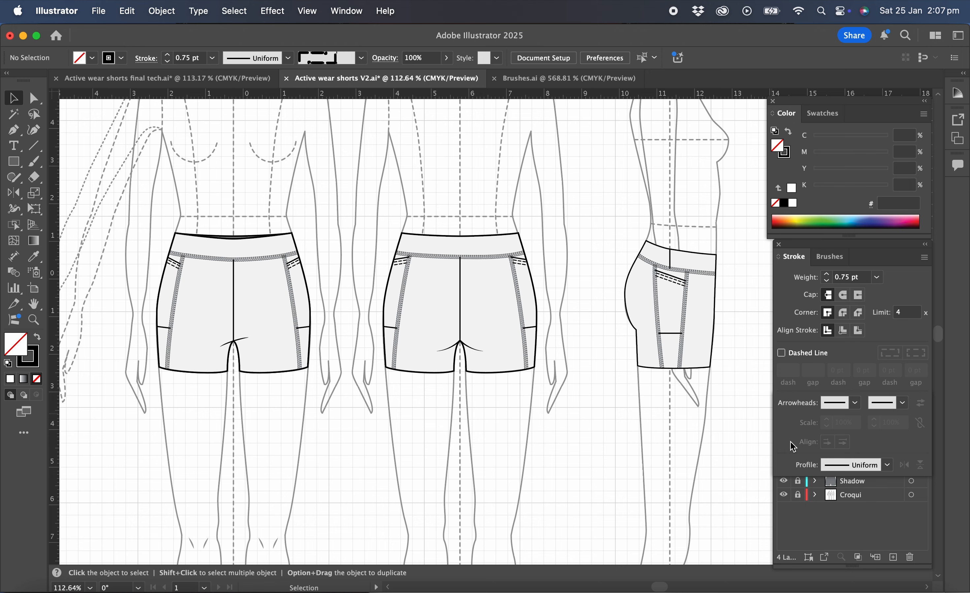
Make the Outside lines layer active and unlock it for selecting individual path segments
{"action": "left_click", "coordinate": [856, 506]}
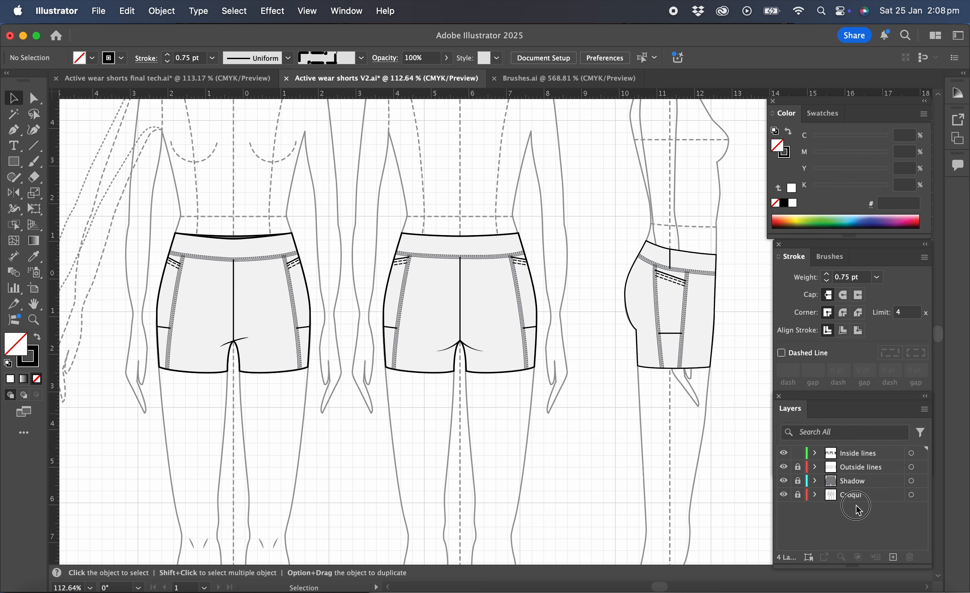
{"action": "left_click", "coordinate": [871, 471]}
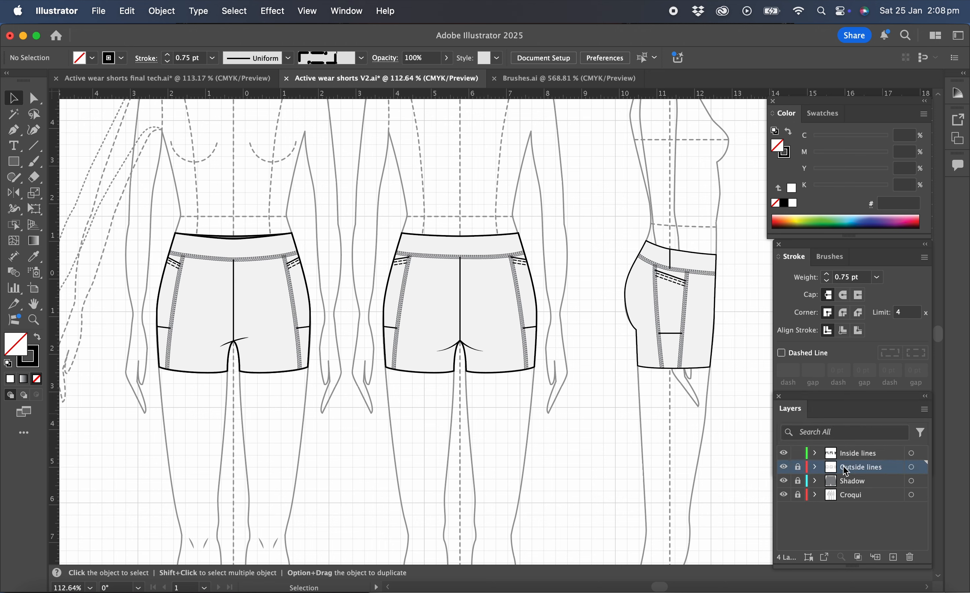
{"action": "left_click", "coordinate": [798, 467]}
{"action": "left_click", "coordinate": [34, 97]}
{"action": "left_click_drag", "start_coordinate": [183, 353], "coordinate": [201, 405]}
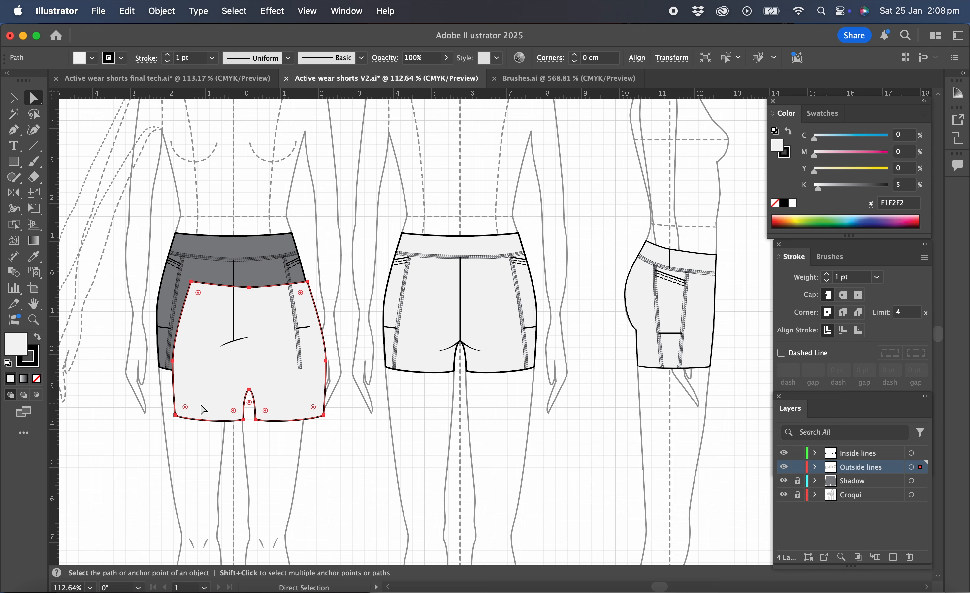
{"action": "key", "text": "super+z"}
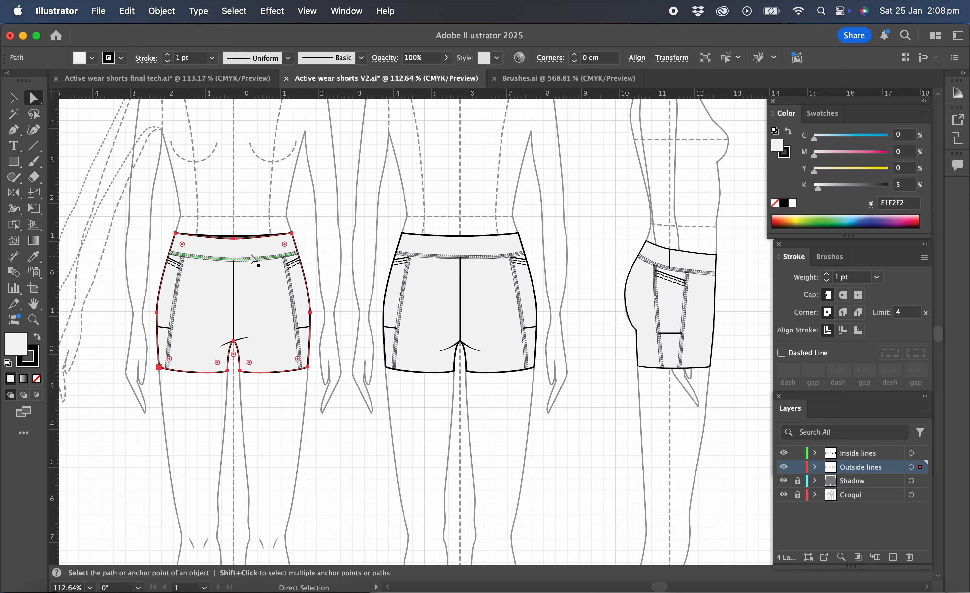
{"action": "left_click", "coordinate": [234, 205]}
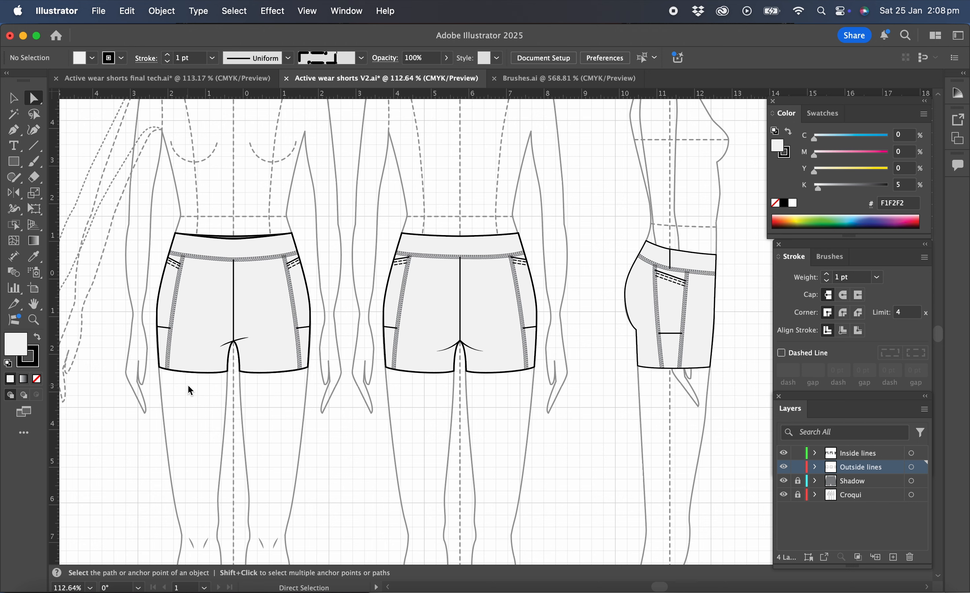
Select and copy only the hem segments of the shorts outlines in the front, back and side views
{"action": "left_click_drag", "start_coordinate": [190, 391], "coordinate": [199, 365]}
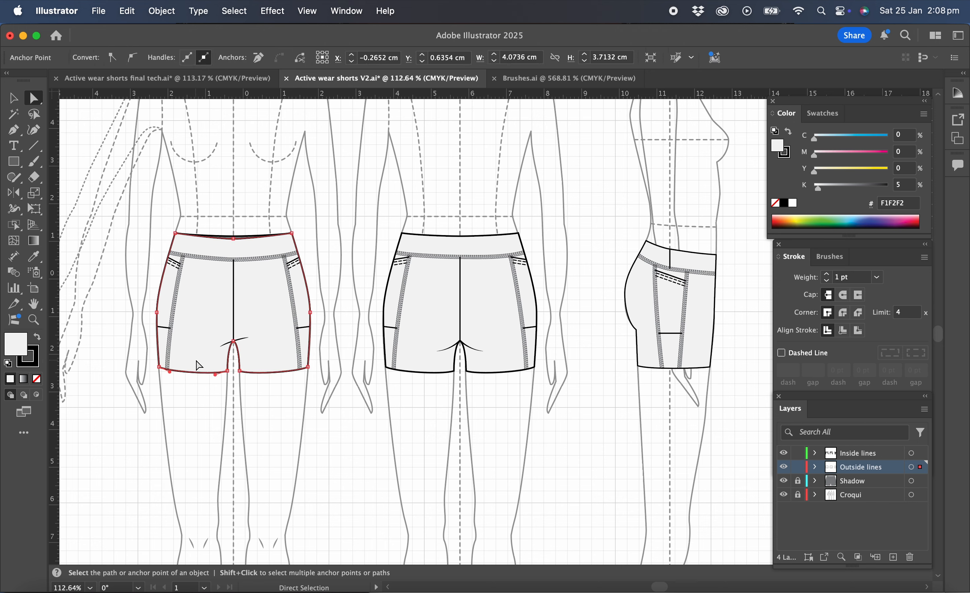
{"action": "left_click", "coordinate": [273, 373]}
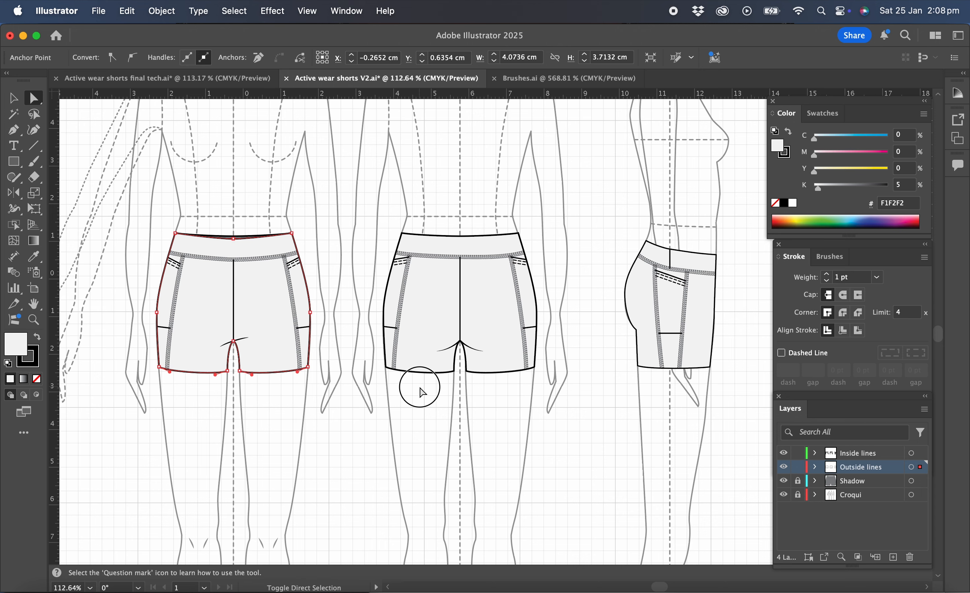
{"action": "left_click", "coordinate": [420, 373], "text": "shift"}
{"action": "left_click", "coordinate": [495, 372], "text": "shift"}
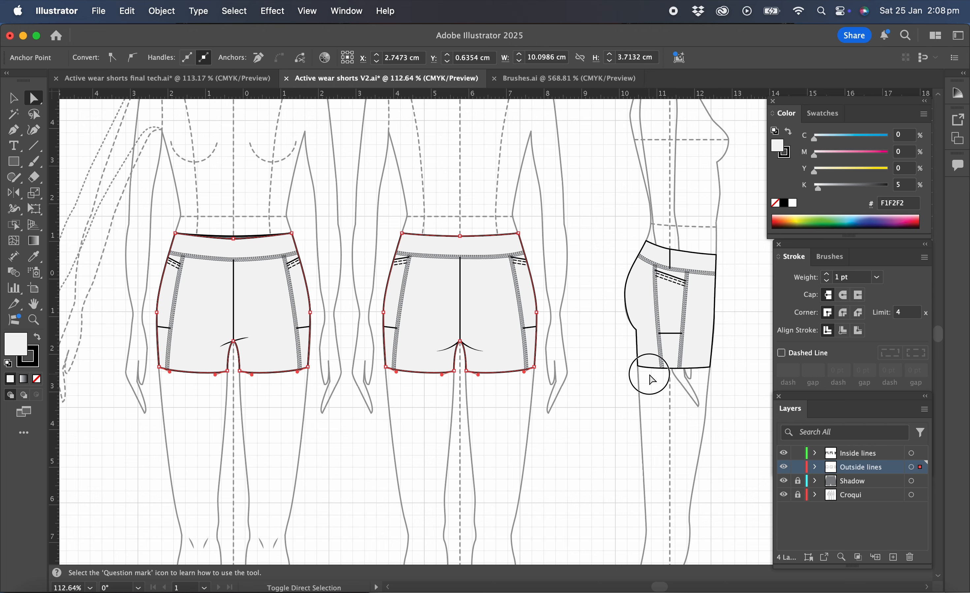
{"action": "left_click", "coordinate": [655, 367], "text": "shift"}
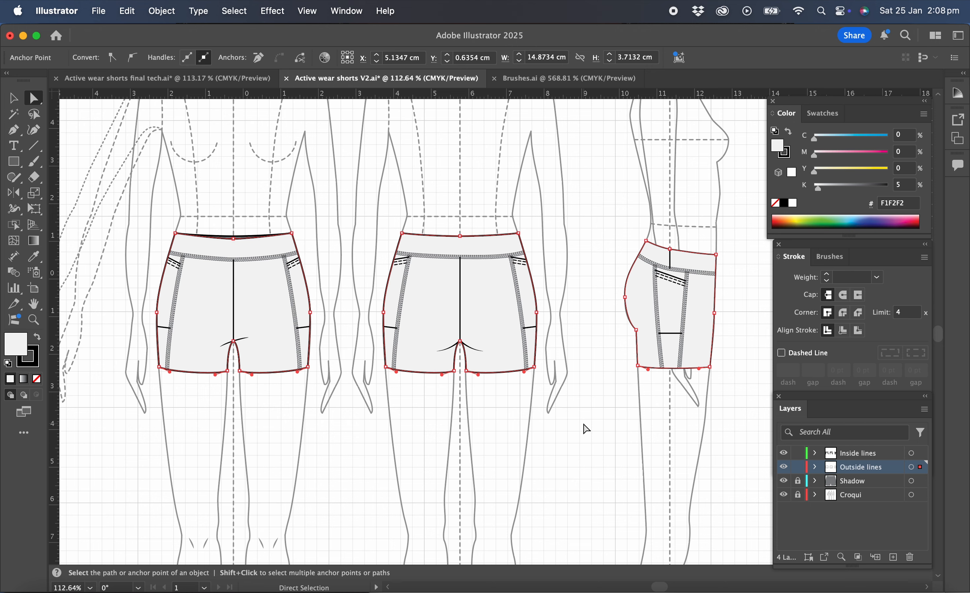
Lock the Outside lines layer and paste the copied hem segments in front on the Inside lines layer
{"action": "left_click", "coordinate": [798, 467]}
{"action": "left_click", "coordinate": [868, 453]}
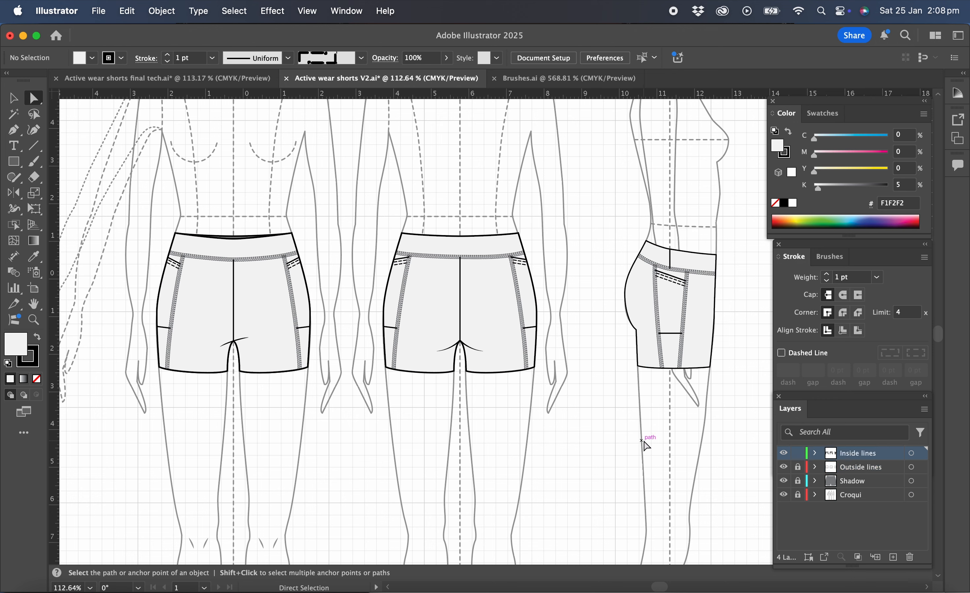
{"action": "left_click", "coordinate": [134, 13]}
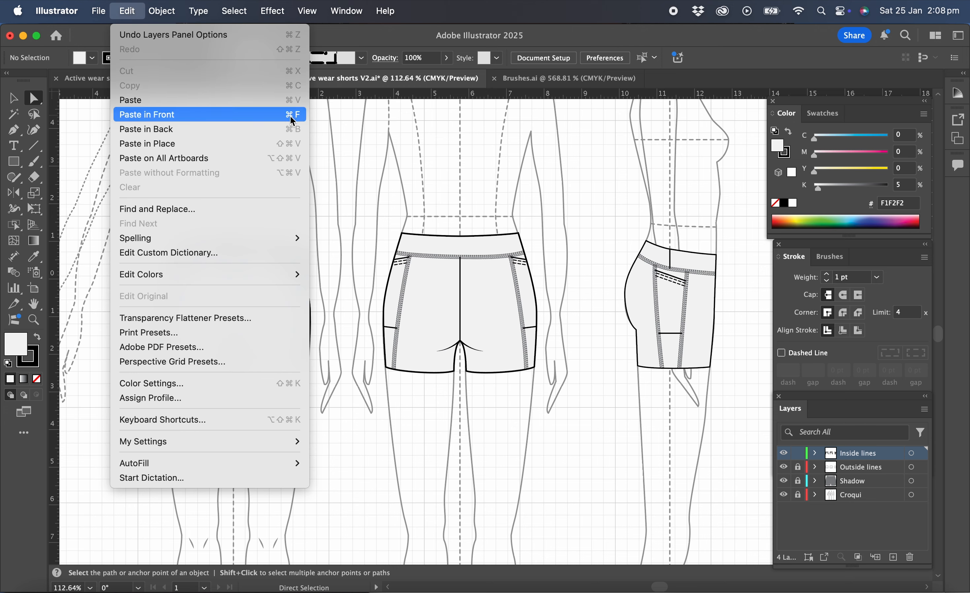
{"action": "left_click", "coordinate": [448, 155]}
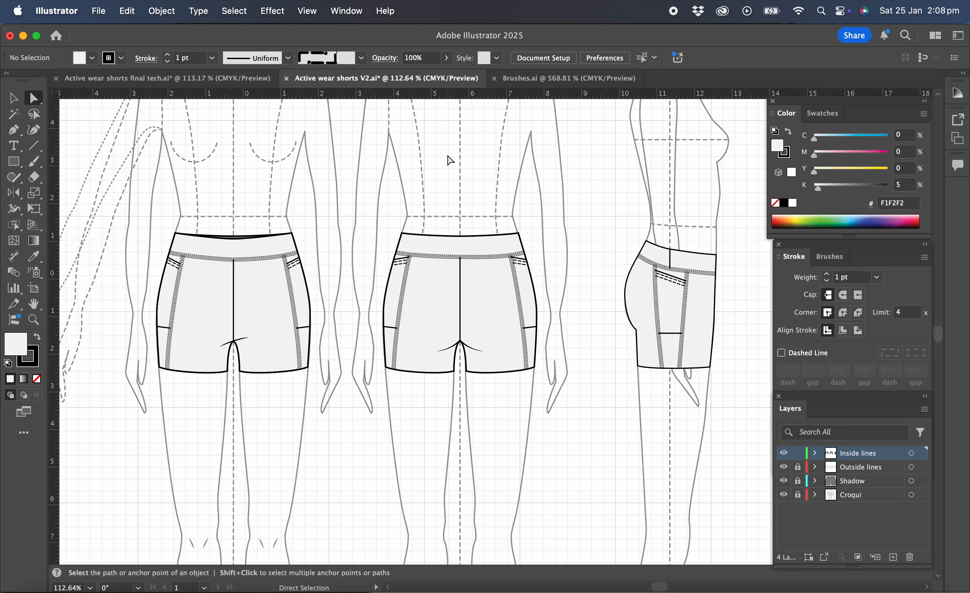
{"action": "key", "text": "super+f"}
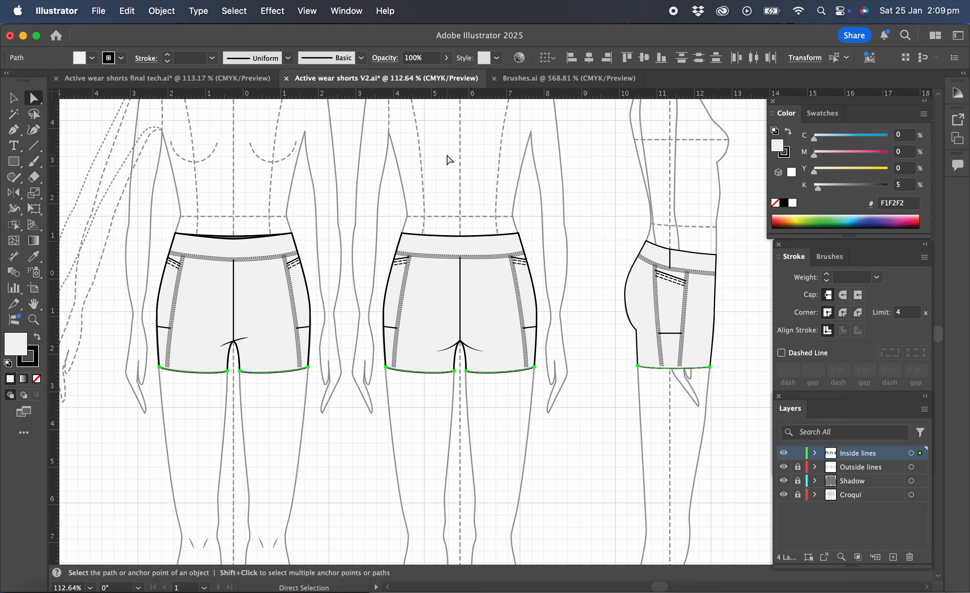
Nudge the pasted hem lines slightly above the outline hems and apply the double stitch brush to them
{"action": "key", "text": "Up"}
{"action": "key", "text": "Up"}
{"action": "key", "text": "Up"}
{"action": "key", "text": "Up"}
{"action": "key", "text": "Up"}
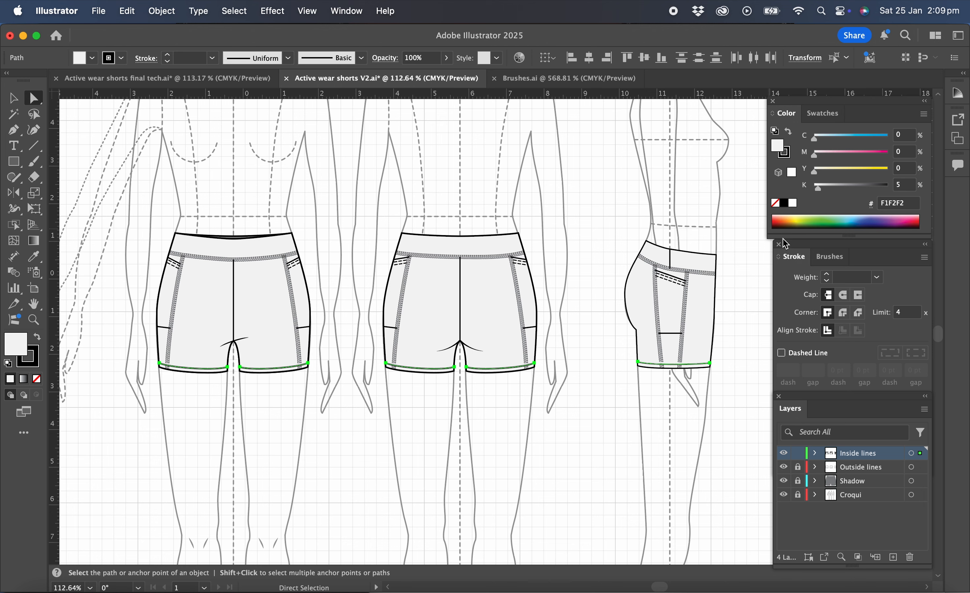
{"action": "left_click", "coordinate": [823, 257]}
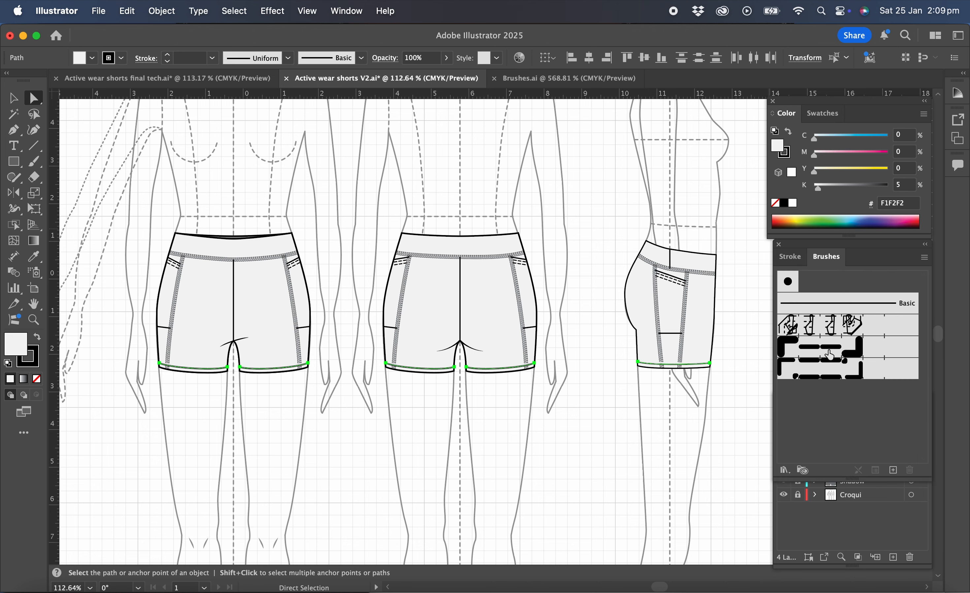
{"action": "left_click", "coordinate": [830, 371]}
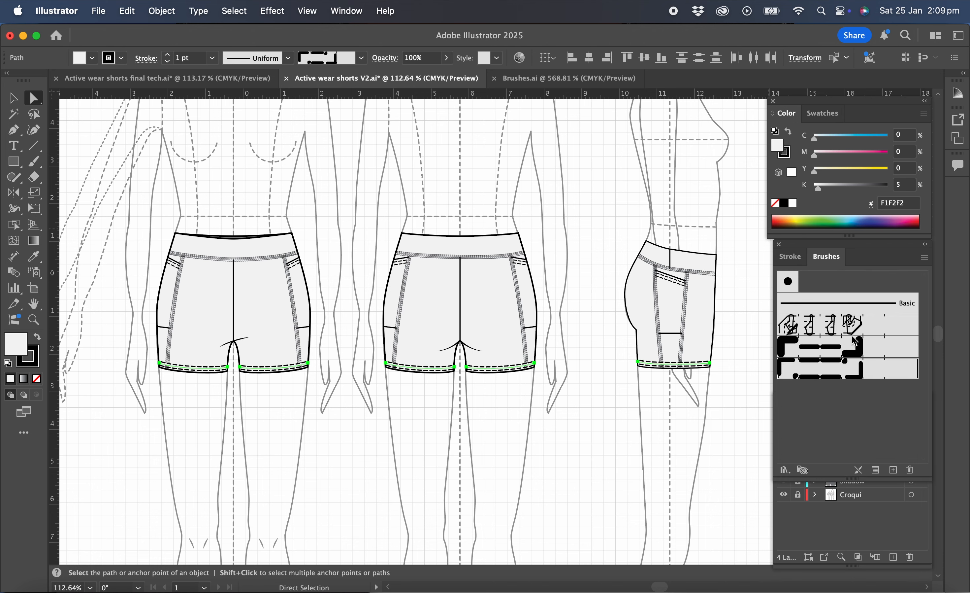
Set the stroke weight of the hem stitching to 0.75 pt, nudge it slightly higher and deselect it
{"action": "left_click", "coordinate": [801, 262]}
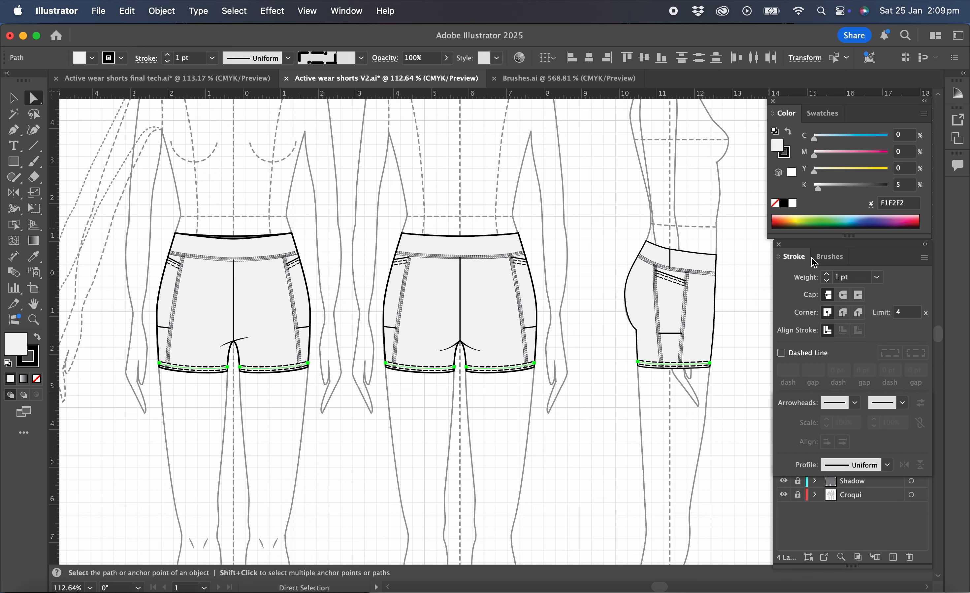
{"action": "left_click", "coordinate": [878, 277]}
{"action": "left_click", "coordinate": [896, 310]}
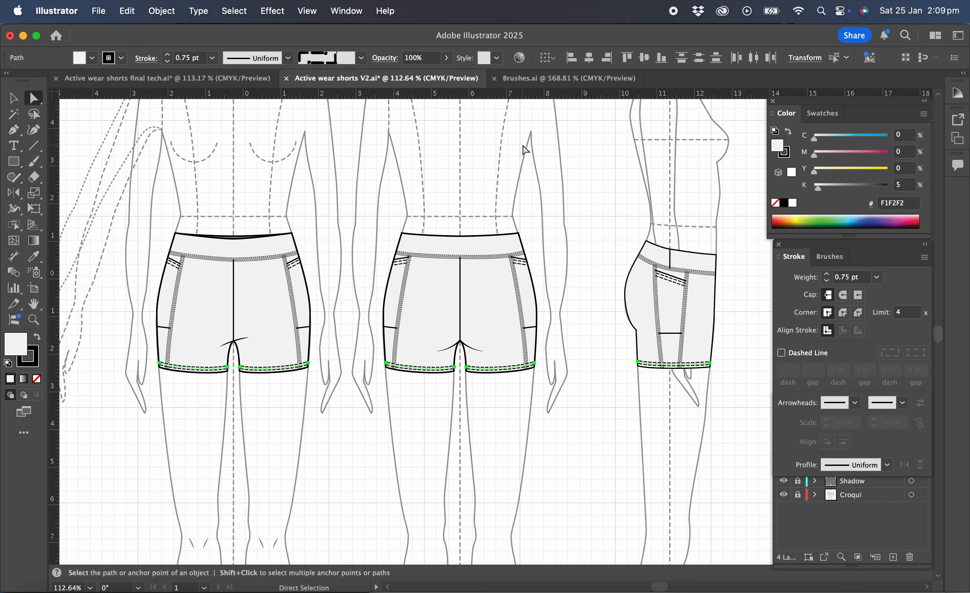
{"action": "key", "text": "Up"}
{"action": "key", "text": "Up"}
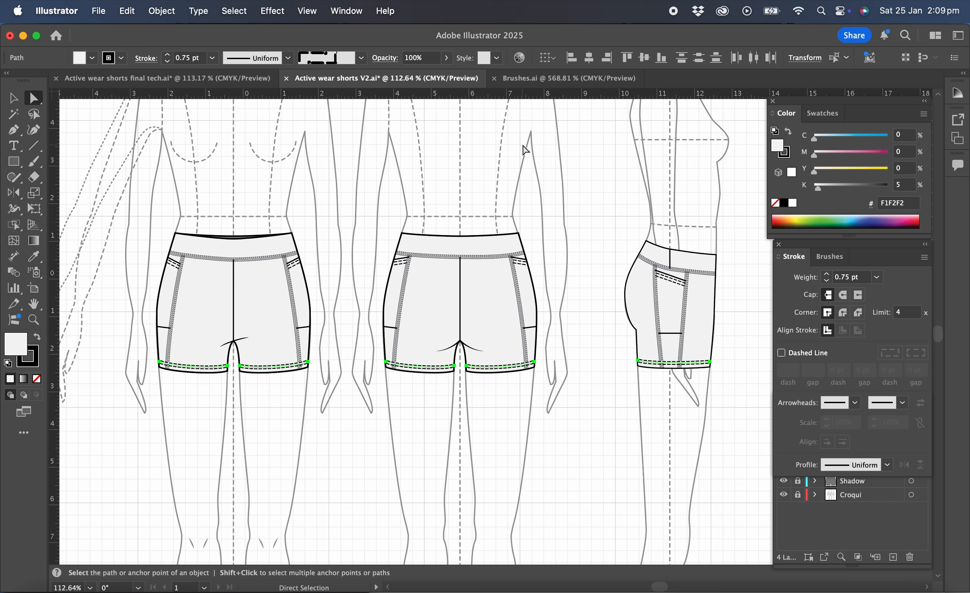
{"action": "left_click", "coordinate": [441, 171]}
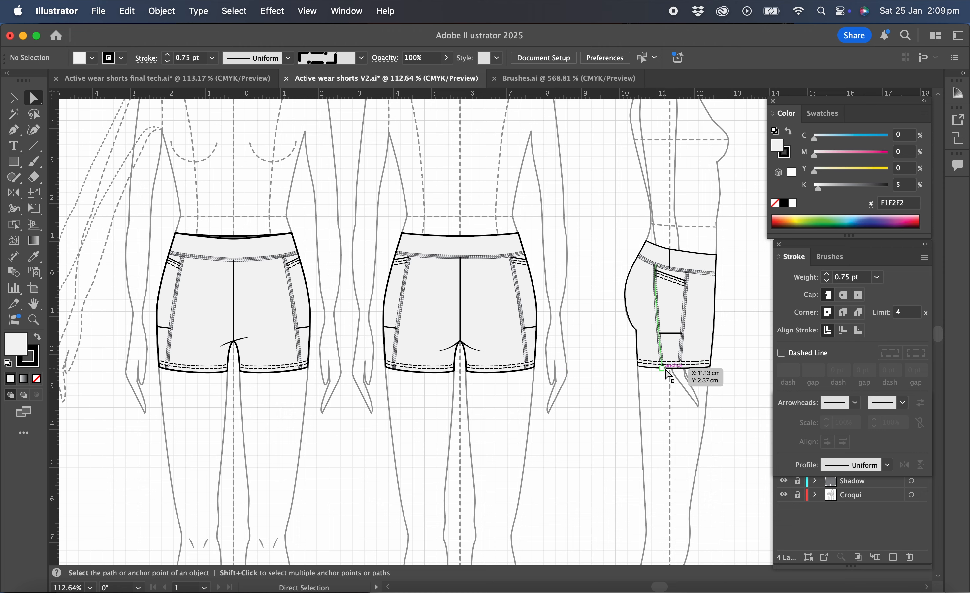
Hide the Outside lines and Shadow layers so only the inside lines remain over the croqui
{"action": "scroll", "coordinate": [670, 375], "scroll_direction": "up", "scroll_amount": 6}
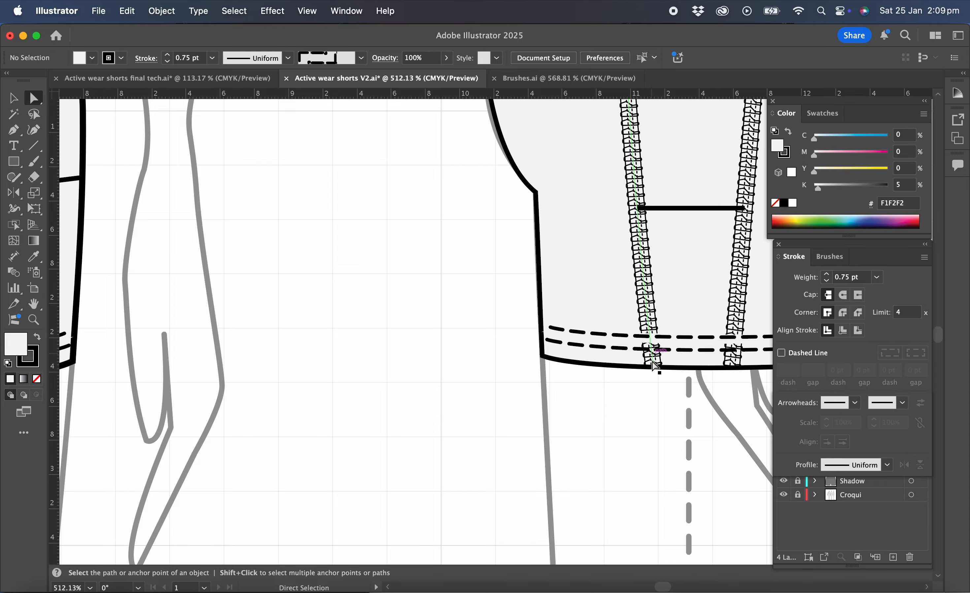
{"action": "scroll", "coordinate": [480, 324], "scroll_direction": "down", "scroll_amount": 3}
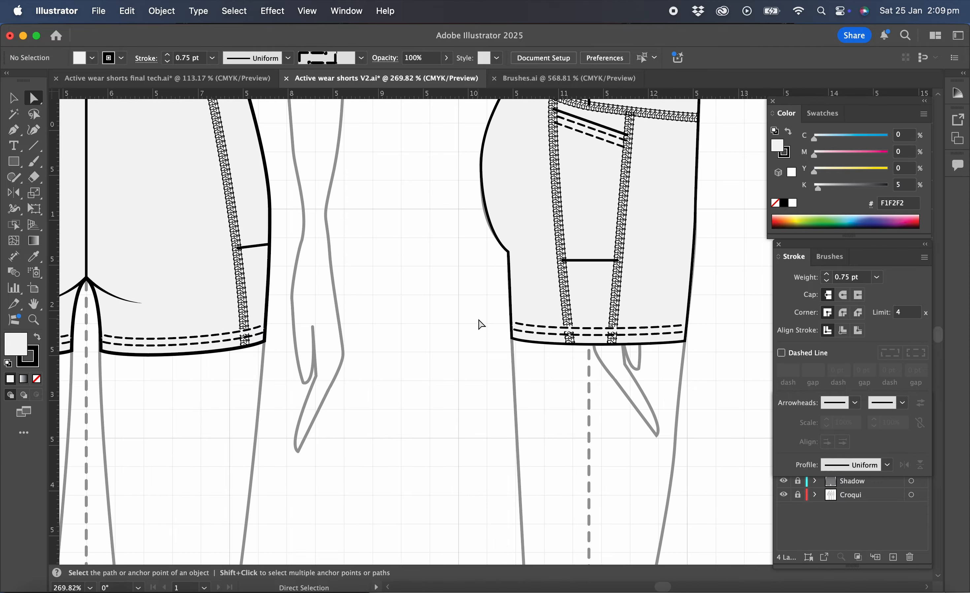
{"action": "scroll", "coordinate": [481, 324], "scroll_direction": "down", "scroll_amount": 5}
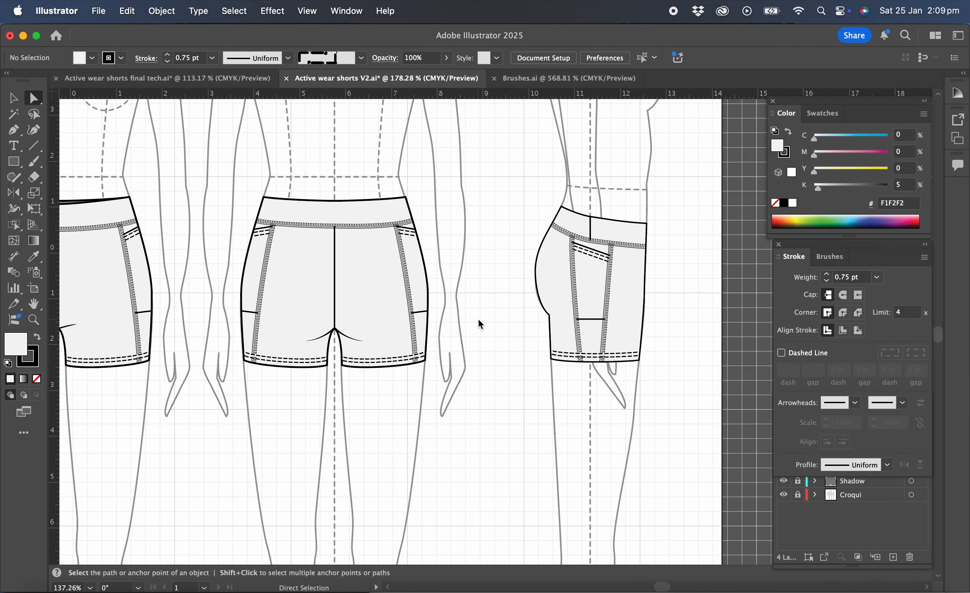
{"action": "scroll", "coordinate": [481, 323], "scroll_direction": "down", "scroll_amount": 3}
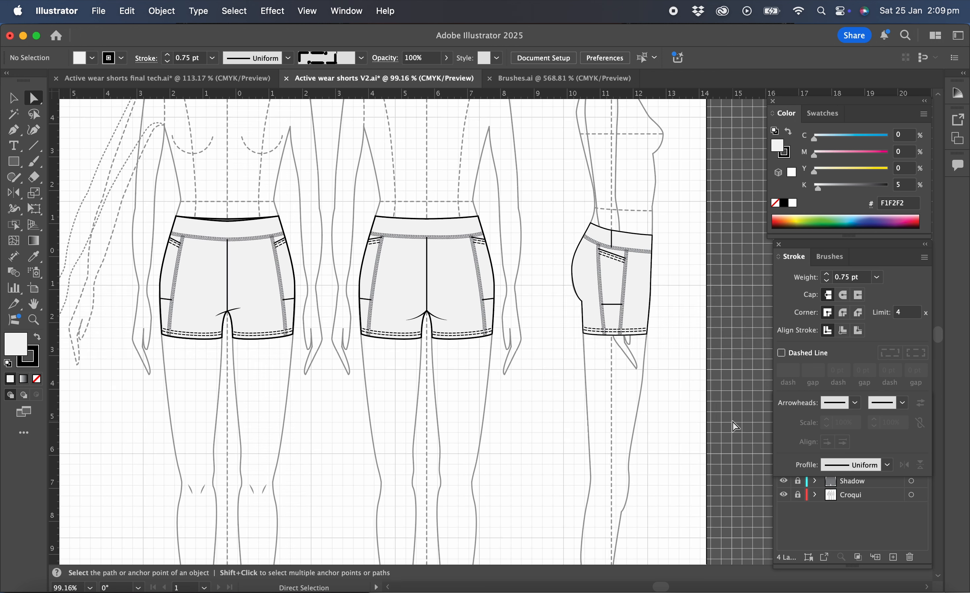
{"action": "left_click", "coordinate": [808, 519]}
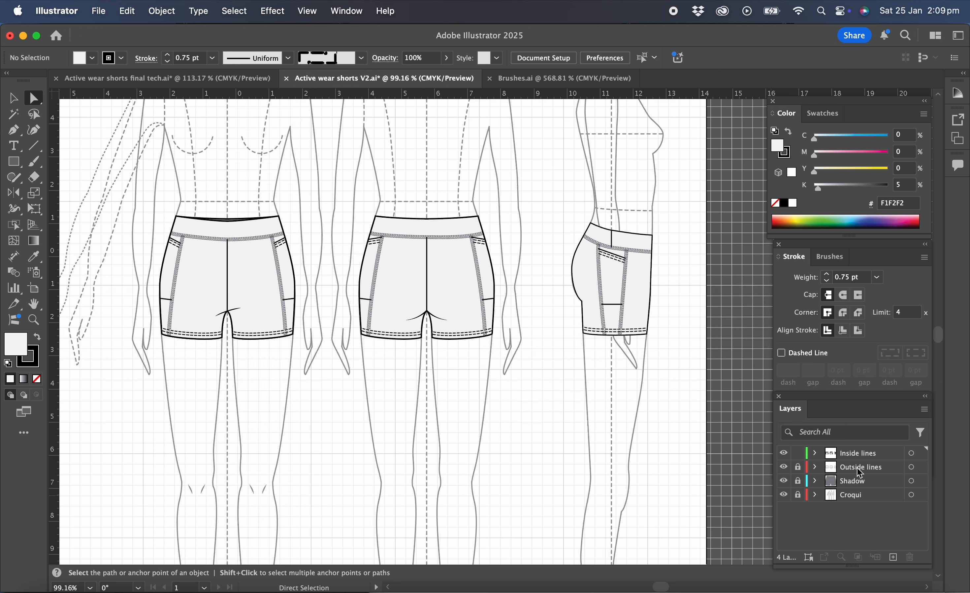
{"action": "left_click", "coordinate": [784, 469]}
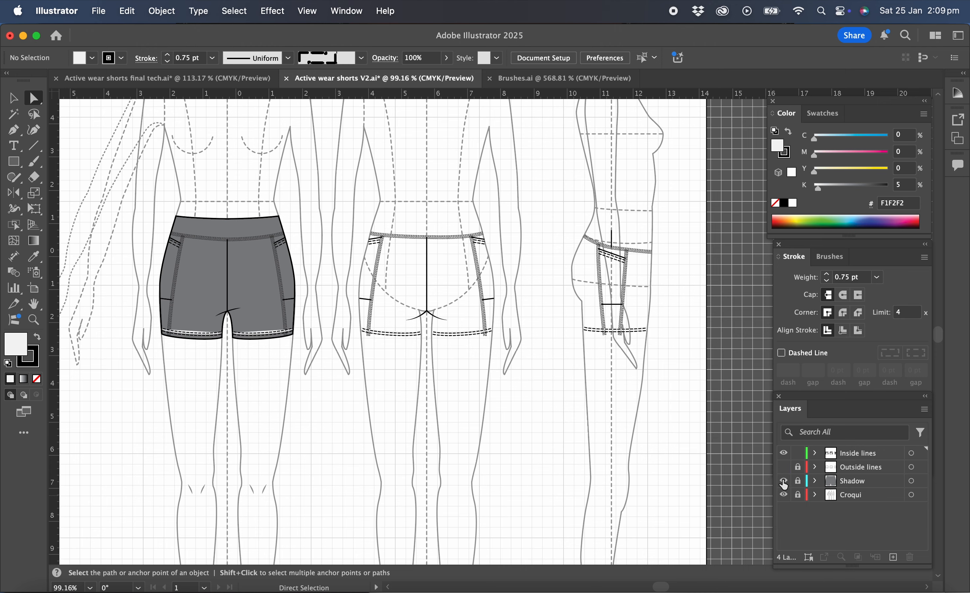
{"action": "left_click", "coordinate": [784, 481]}
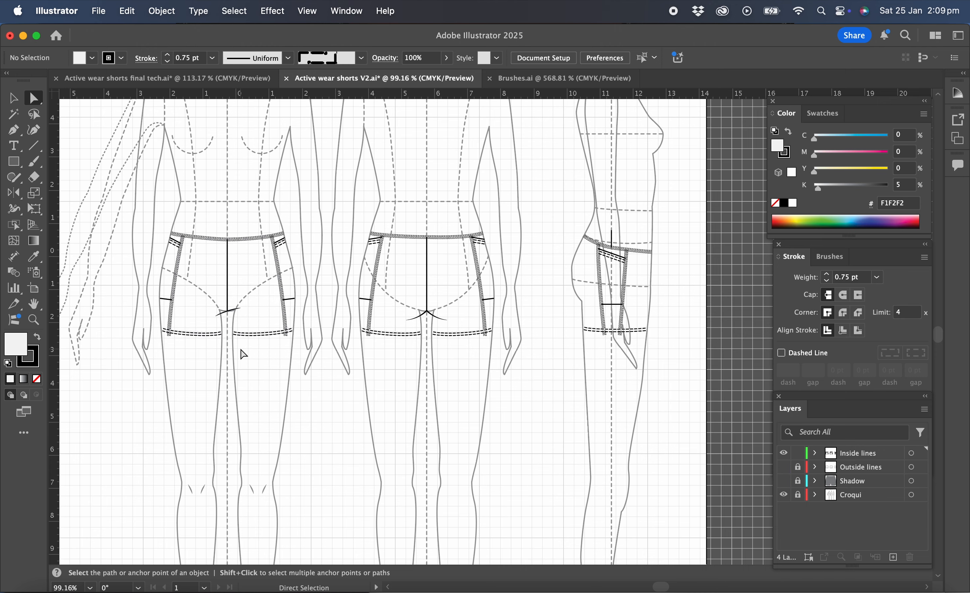
Remove the fill from all hem stitch lines in the front, back and side views, and deselect them
{"action": "scroll", "coordinate": [242, 351], "scroll_direction": "up", "scroll_amount": 3}
{"action": "scroll", "coordinate": [242, 354], "scroll_direction": "up", "scroll_amount": 8}
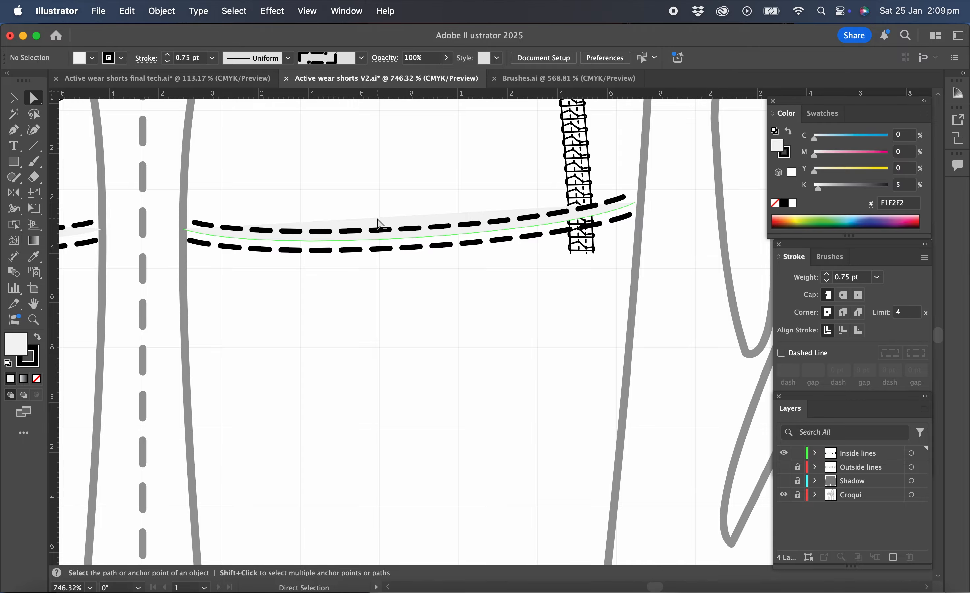
{"action": "scroll", "coordinate": [379, 224], "scroll_direction": "down", "scroll_amount": 5}
{"action": "scroll", "coordinate": [380, 225], "scroll_direction": "down", "scroll_amount": 4}
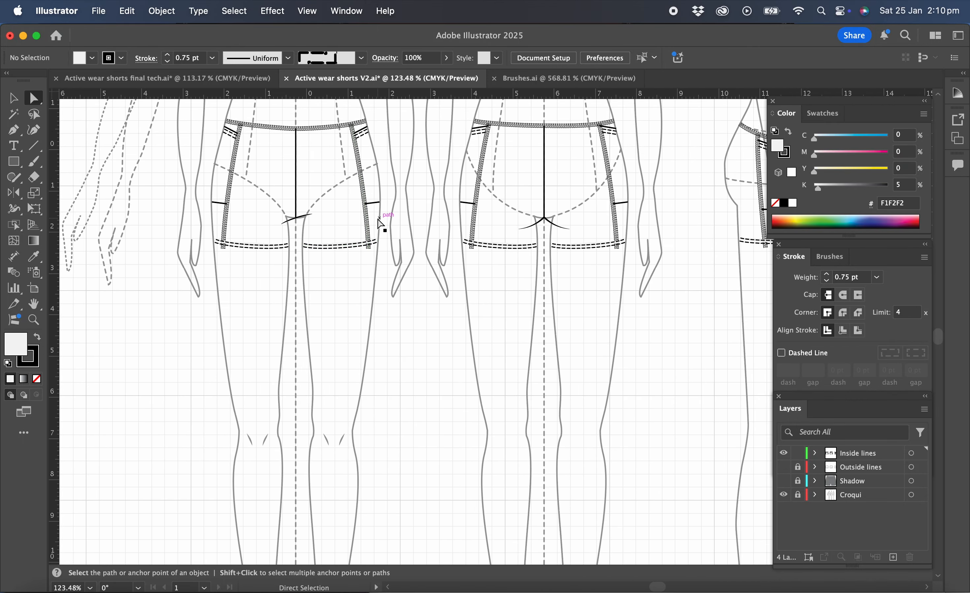
{"action": "scroll", "coordinate": [381, 224], "scroll_direction": "down", "scroll_amount": 3}
{"action": "scroll", "coordinate": [379, 217], "scroll_direction": "up", "scroll_amount": 3}
{"action": "scroll", "coordinate": [379, 216], "scroll_direction": "right", "scroll_amount": 2}
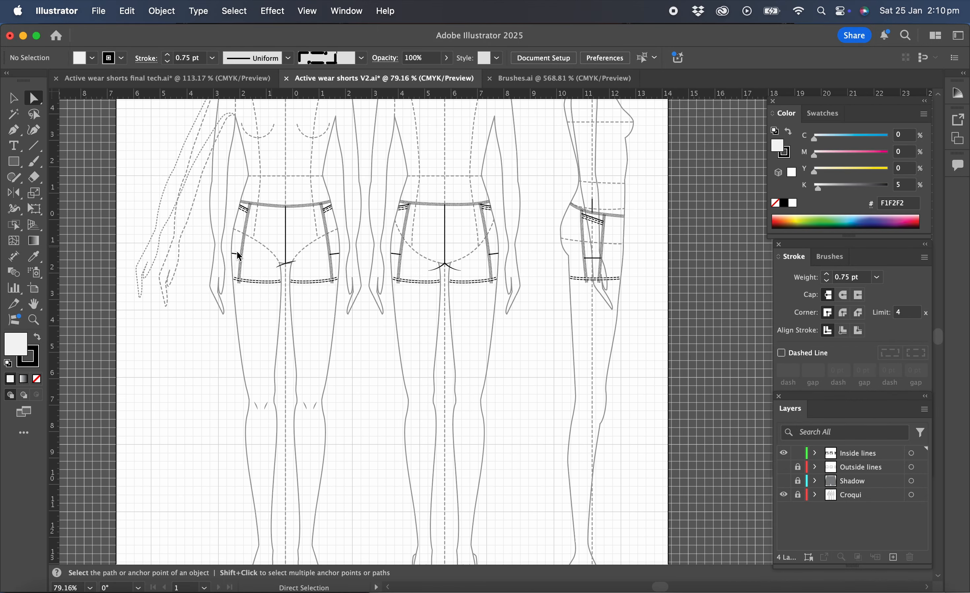
{"action": "left_click", "coordinate": [13, 98]}
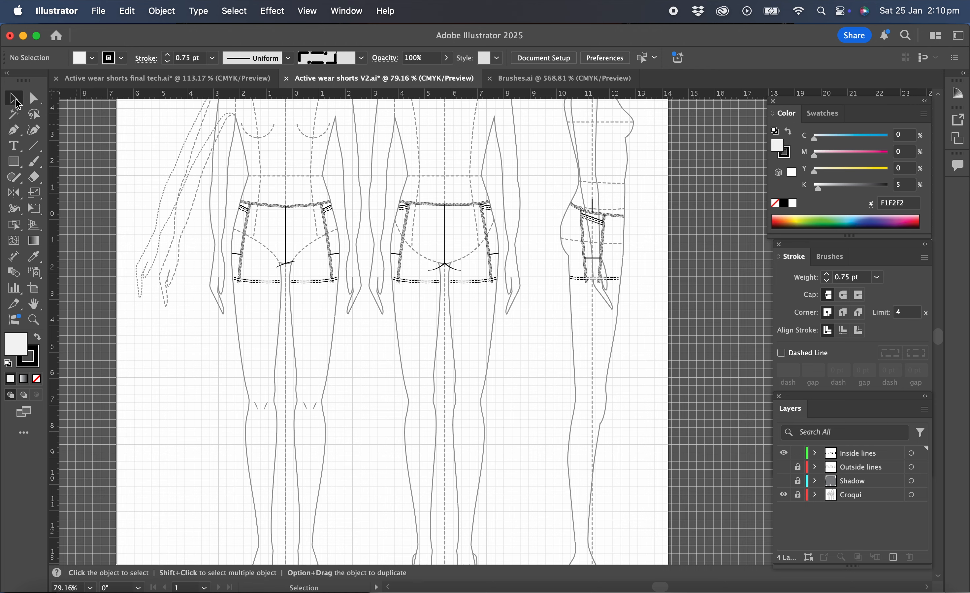
{"action": "left_click", "coordinate": [270, 285]}
{"action": "left_click", "coordinate": [322, 281], "text": "shift"}
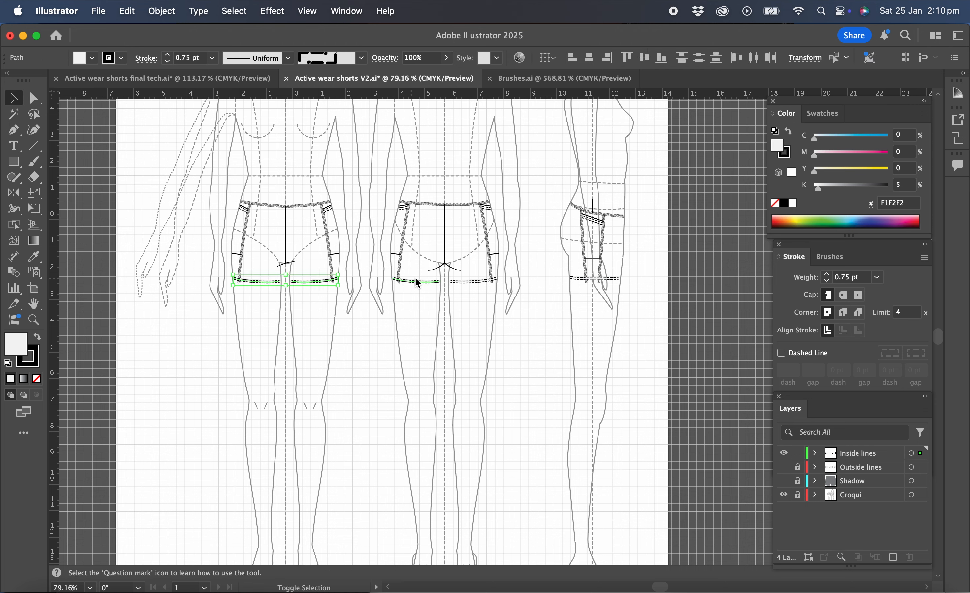
{"action": "left_click", "coordinate": [420, 282], "text": "shift"}
{"action": "left_click", "coordinate": [474, 282], "text": "shift"}
{"action": "left_click", "coordinate": [579, 279], "text": "shift"}
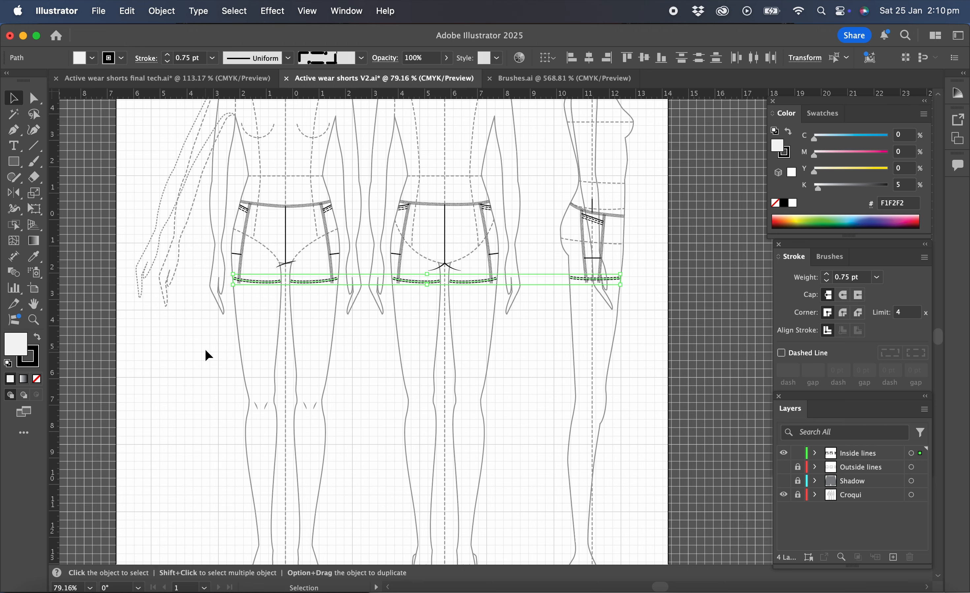
{"action": "left_click", "coordinate": [37, 379]}
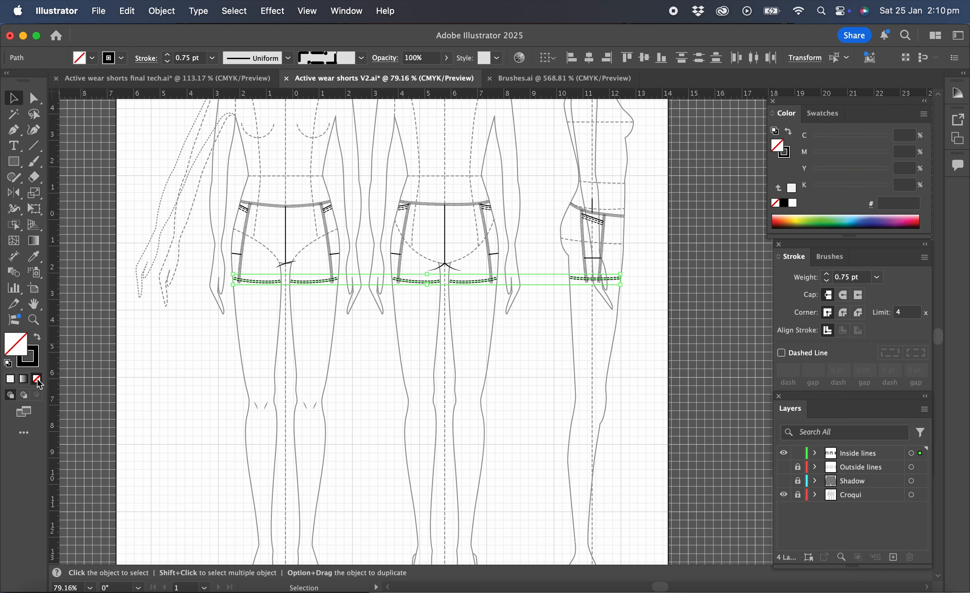
{"action": "left_click", "coordinate": [256, 303]}
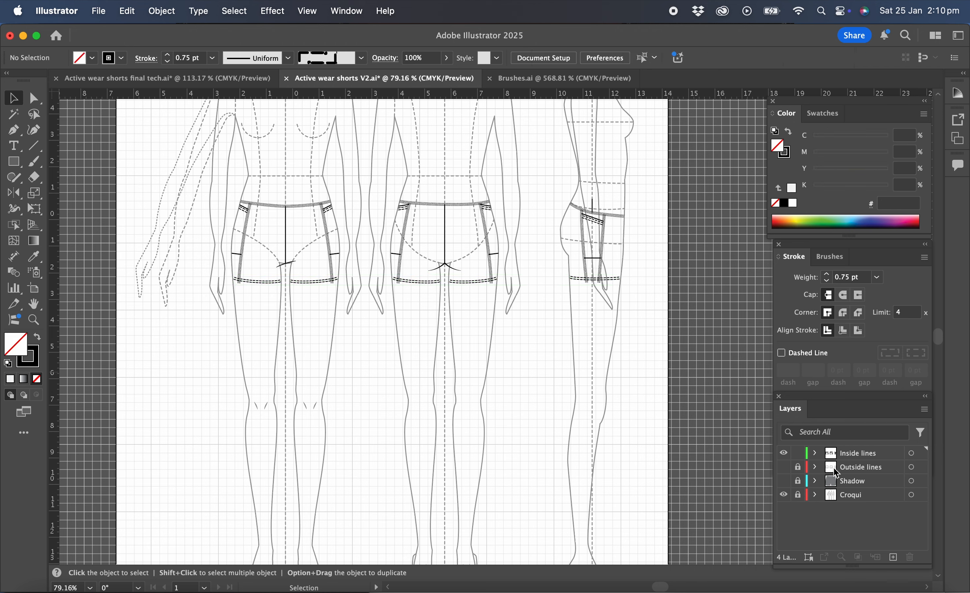
Show the Outside lines layer over the croqui and bring the shorts up close in all three views
{"action": "left_click", "coordinate": [785, 469]}
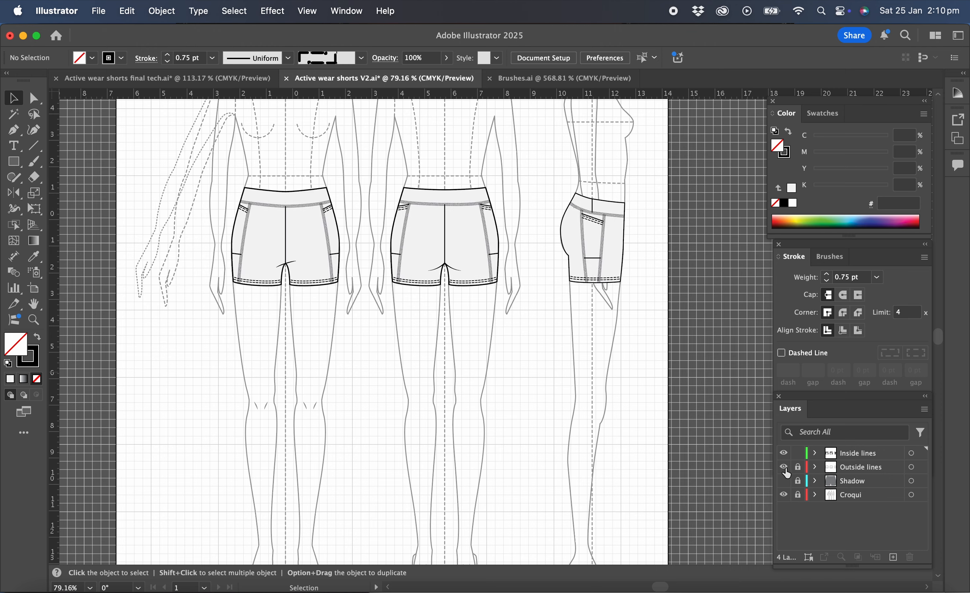
{"action": "scroll", "coordinate": [516, 394], "scroll_direction": "up", "scroll_amount": 3}
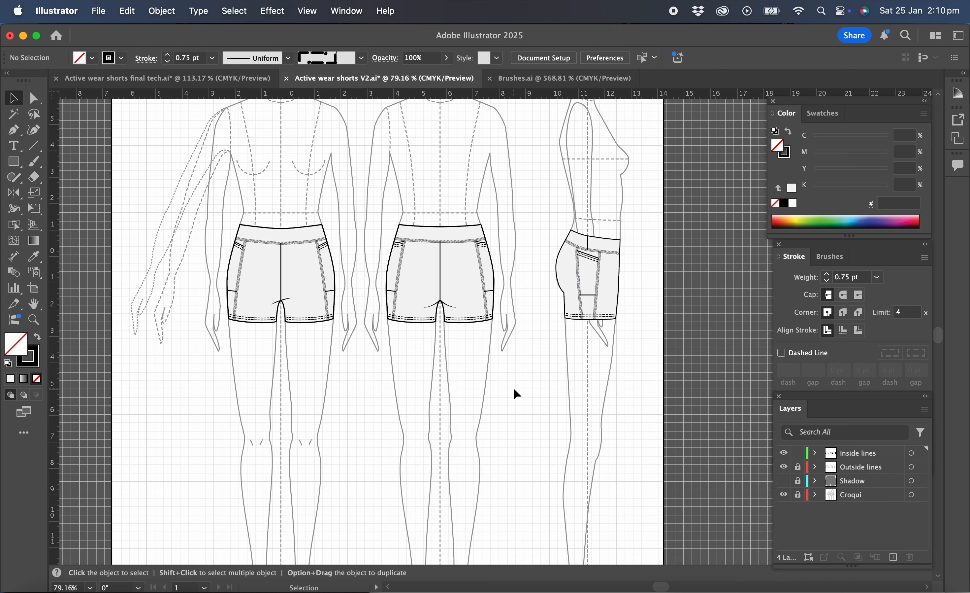
{"action": "scroll", "coordinate": [514, 389], "scroll_direction": "up", "scroll_amount": 3}
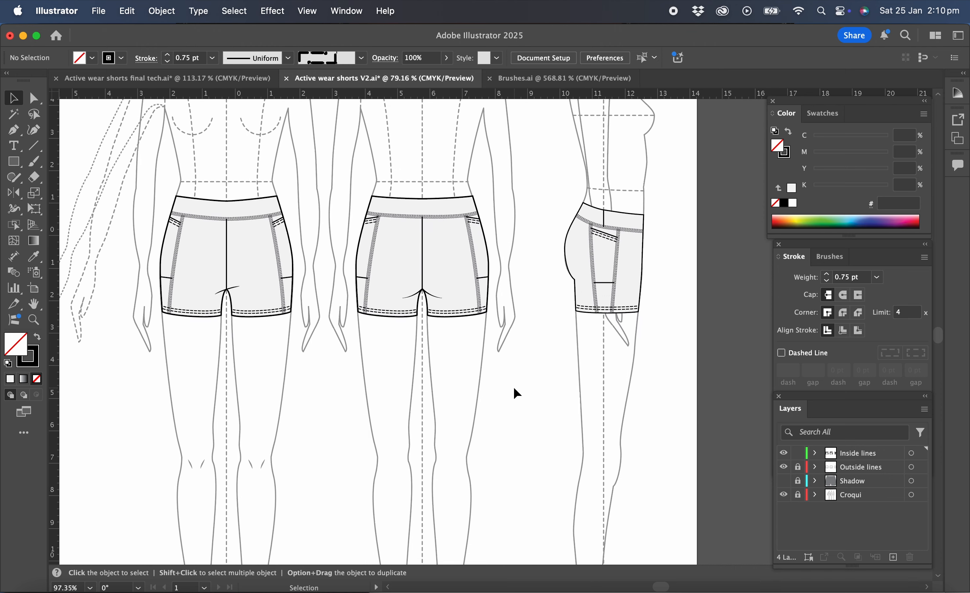
{"action": "scroll", "coordinate": [514, 389], "scroll_direction": "up", "scroll_amount": 1}
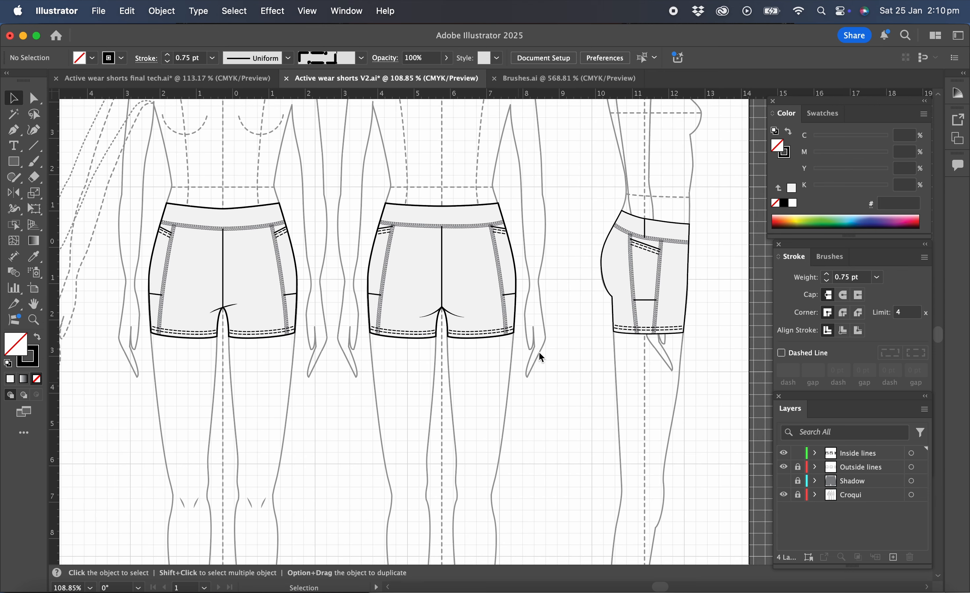
Apply the single stitch brush to both lower pocket lines of the front view at 0.75 pt stroke weight, and deselect them
{"action": "left_click", "coordinate": [156, 295]}
{"action": "key", "text": "F5"}
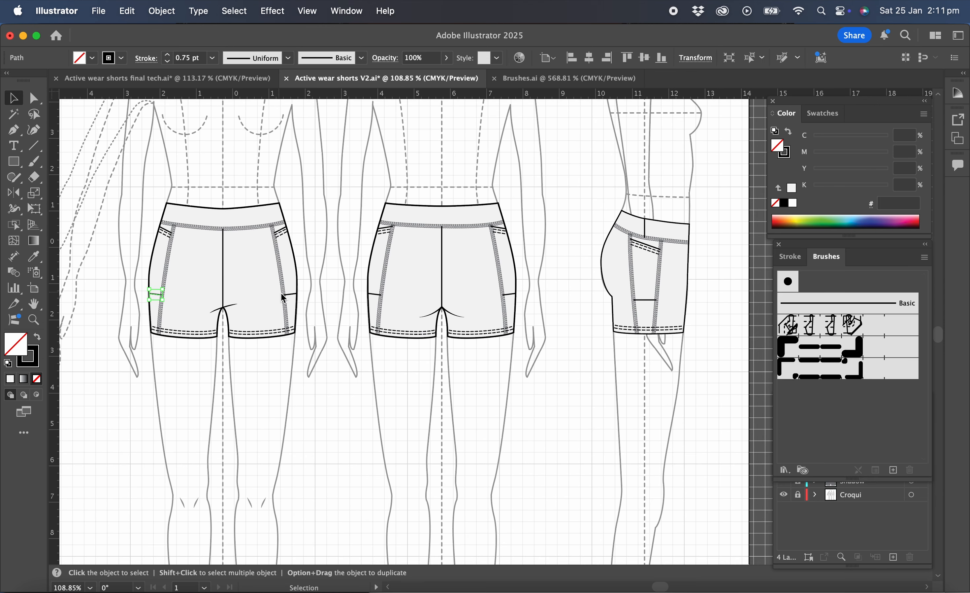
{"action": "left_click", "coordinate": [293, 295], "text": "shift"}
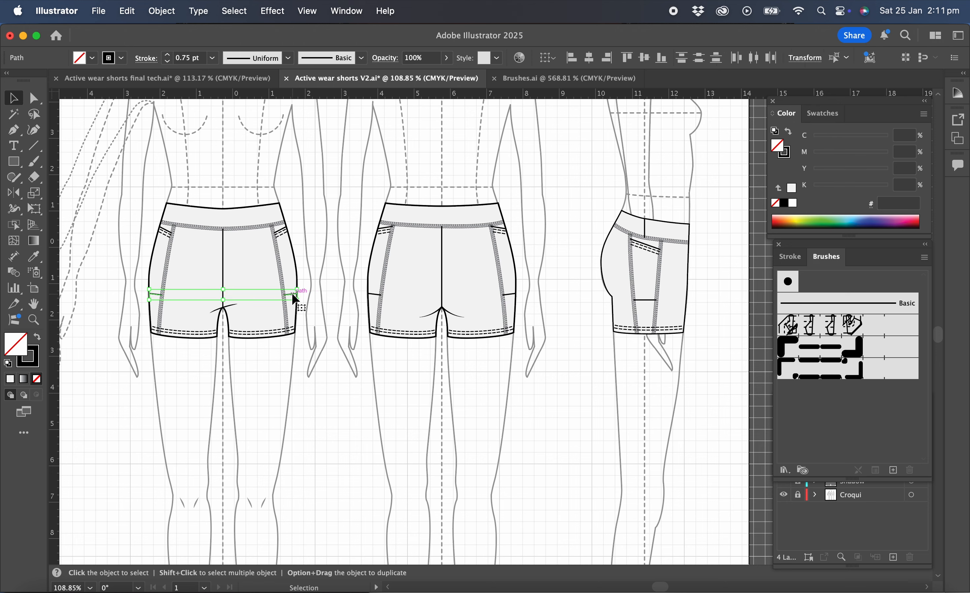
{"action": "left_click", "coordinate": [821, 350]}
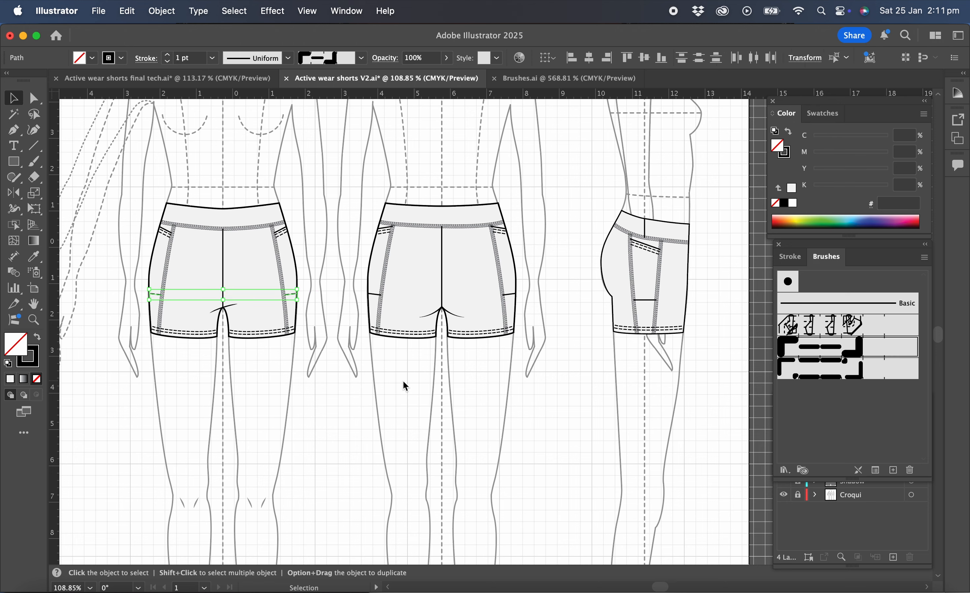
{"action": "left_click", "coordinate": [791, 257]}
{"action": "left_click", "coordinate": [882, 279]}
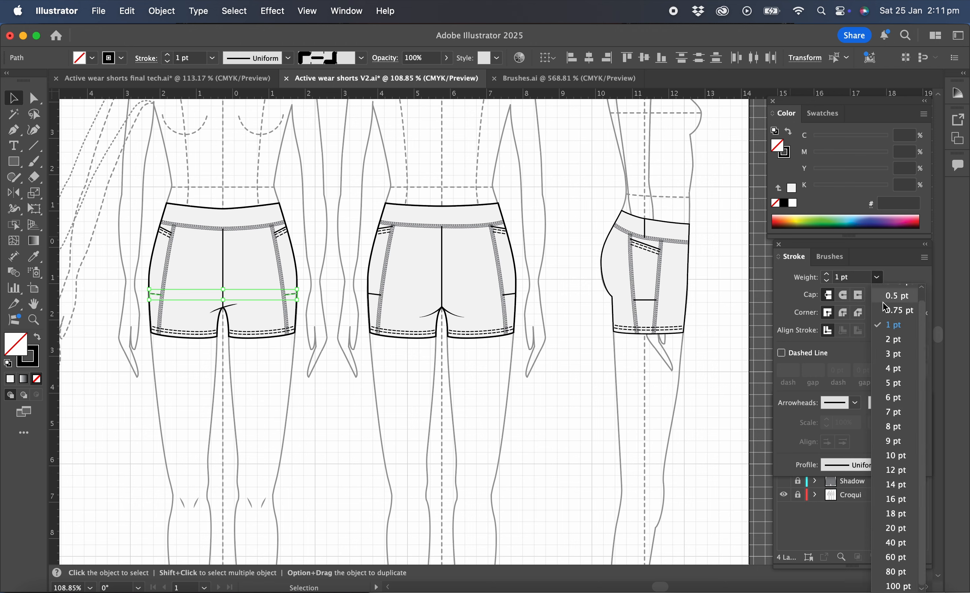
{"action": "left_click", "coordinate": [888, 317]}
{"action": "left_click", "coordinate": [524, 403]}
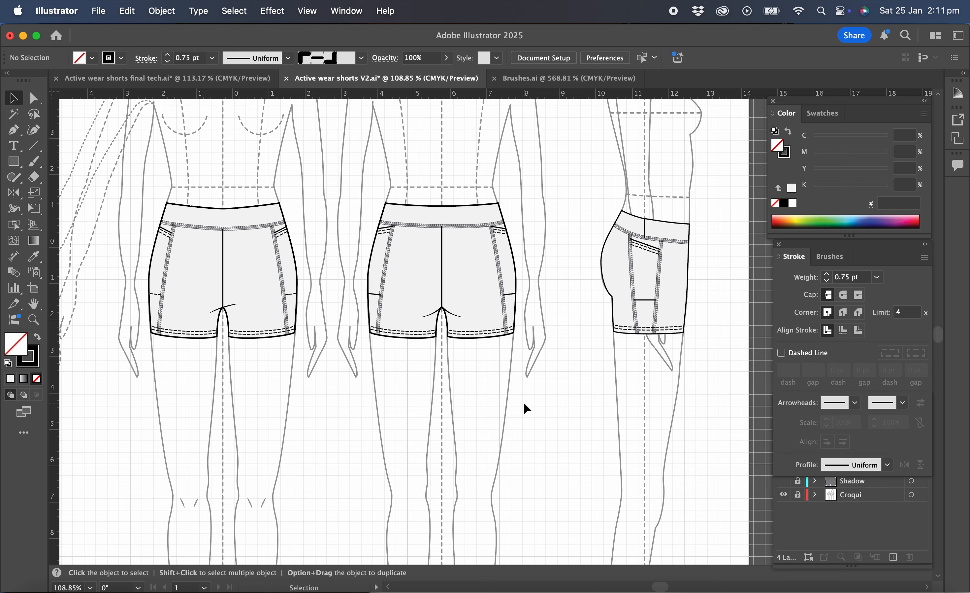
Select both lower pocket lines of the back view together with the lower pocket line of the side view
{"action": "left_click", "coordinate": [375, 295]}
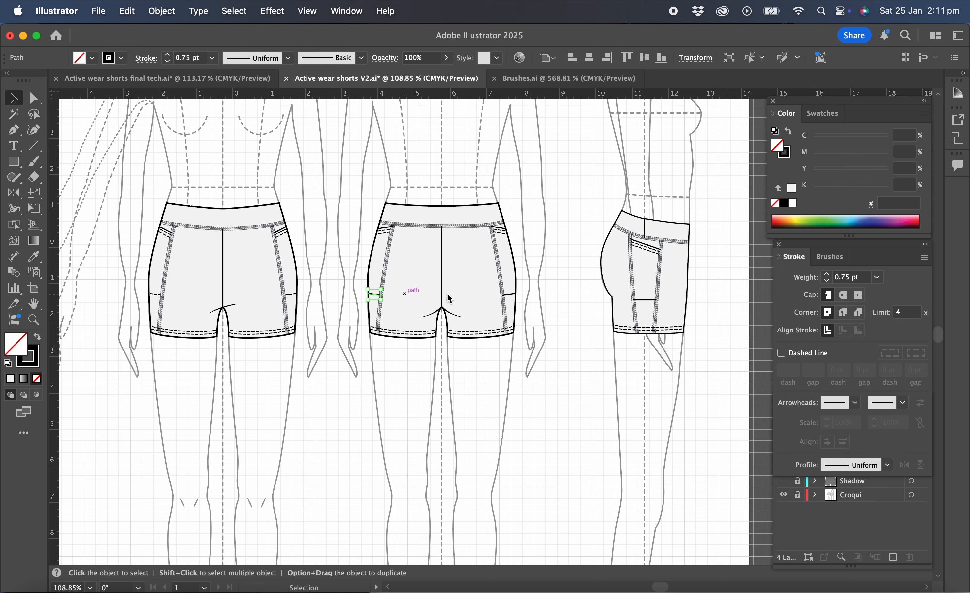
{"action": "left_click", "coordinate": [510, 295], "text": "shift"}
{"action": "left_click", "coordinate": [647, 301], "text": "shift"}
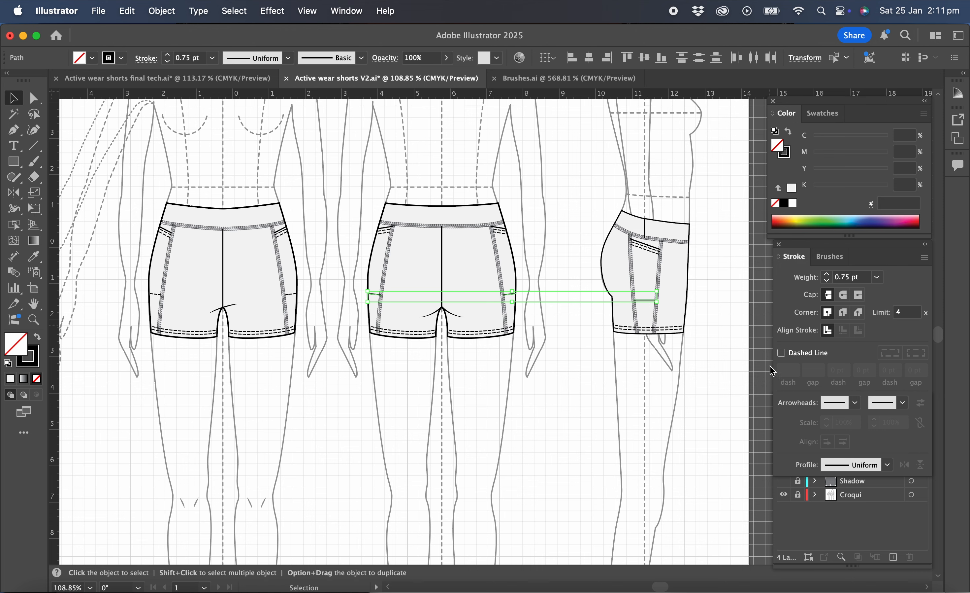
Try a dashed stroke with 3 pt dash, 2 pt gap, round caps and dashes aligned to path ends on the back and side lower pocket lines
{"action": "left_click", "coordinate": [782, 353]}
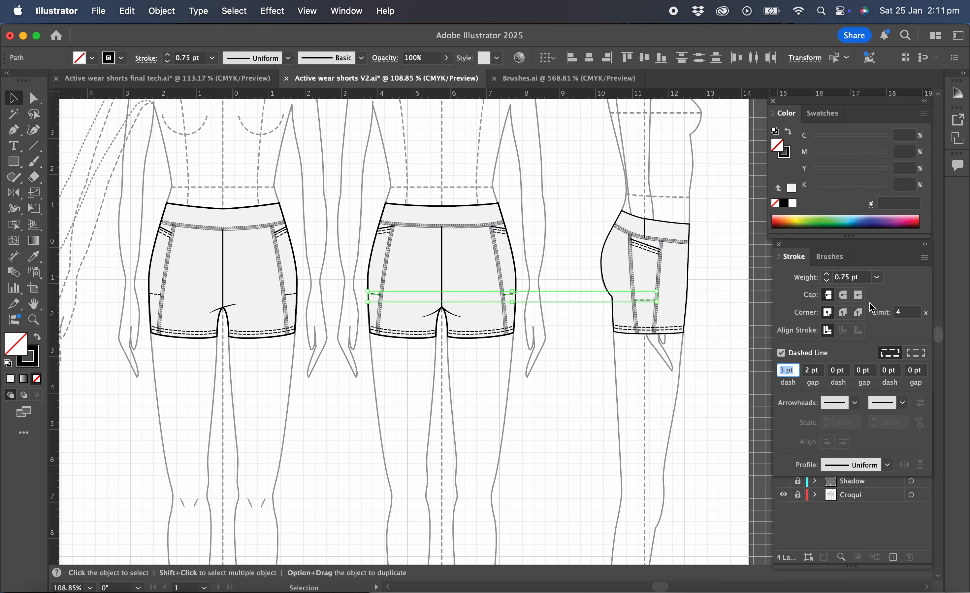
{"action": "left_click", "coordinate": [843, 295]}
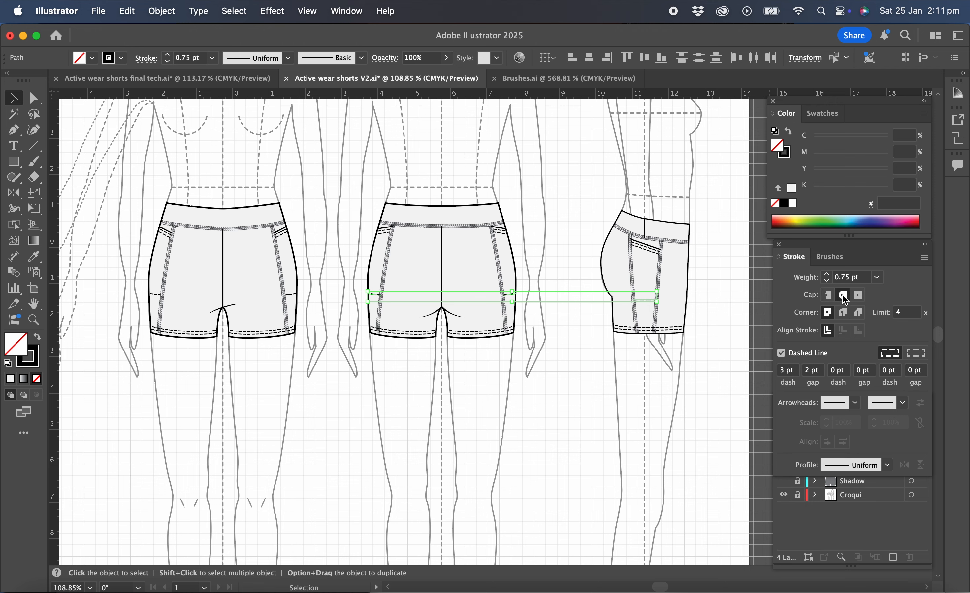
{"action": "left_click", "coordinate": [919, 357]}
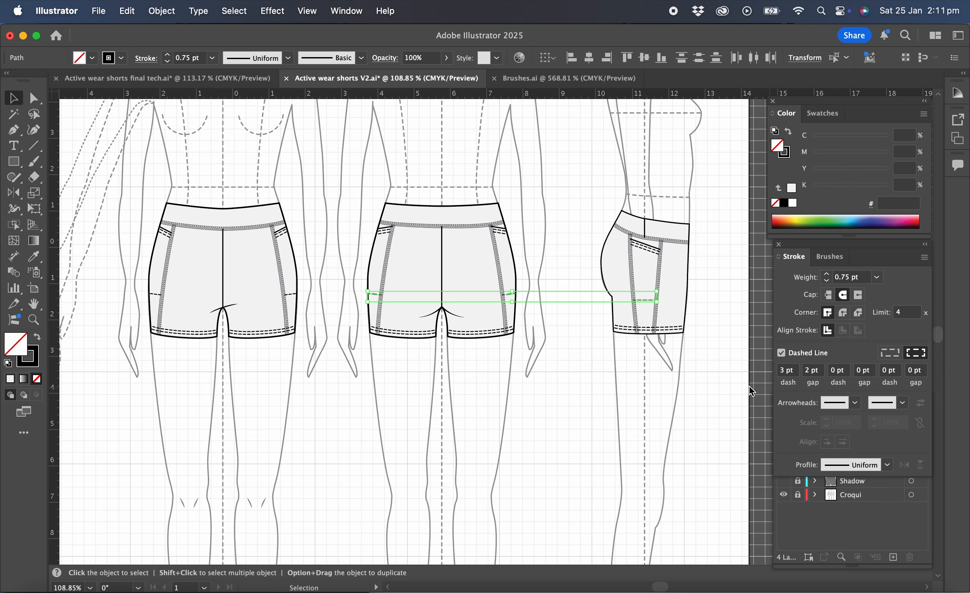
{"action": "left_click", "coordinate": [614, 371]}
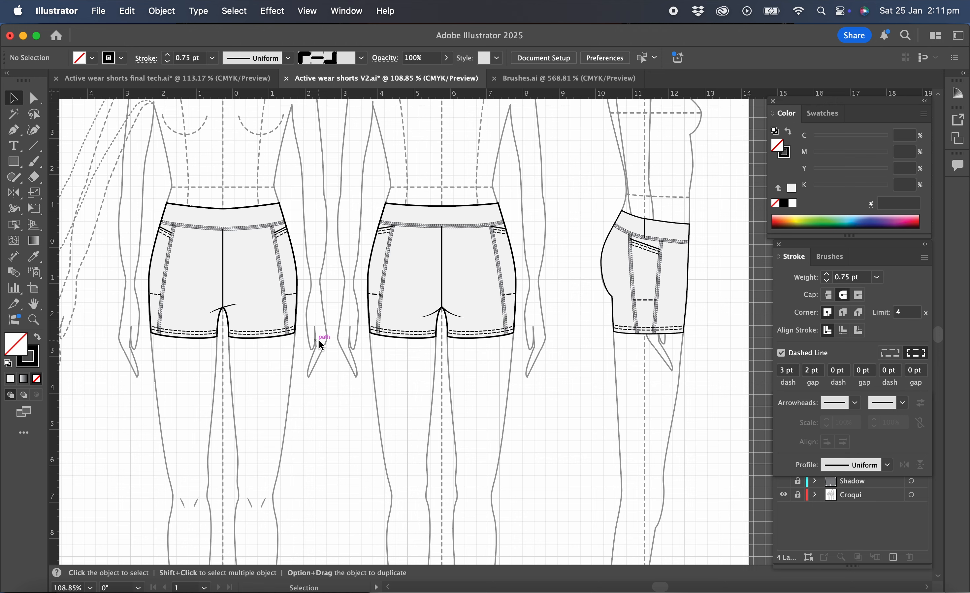
{"action": "left_click", "coordinate": [373, 294]}
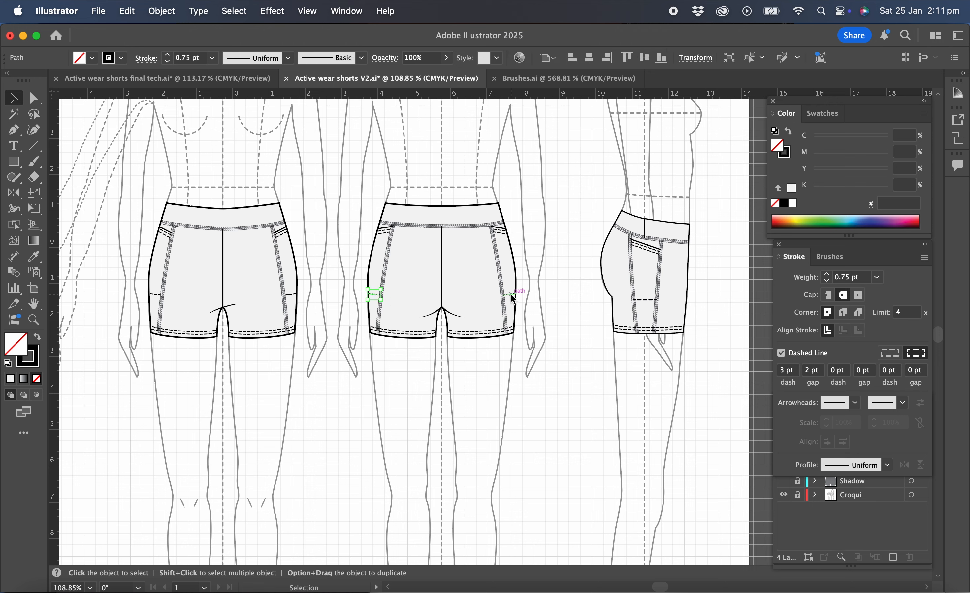
{"action": "left_click", "coordinate": [522, 353]}
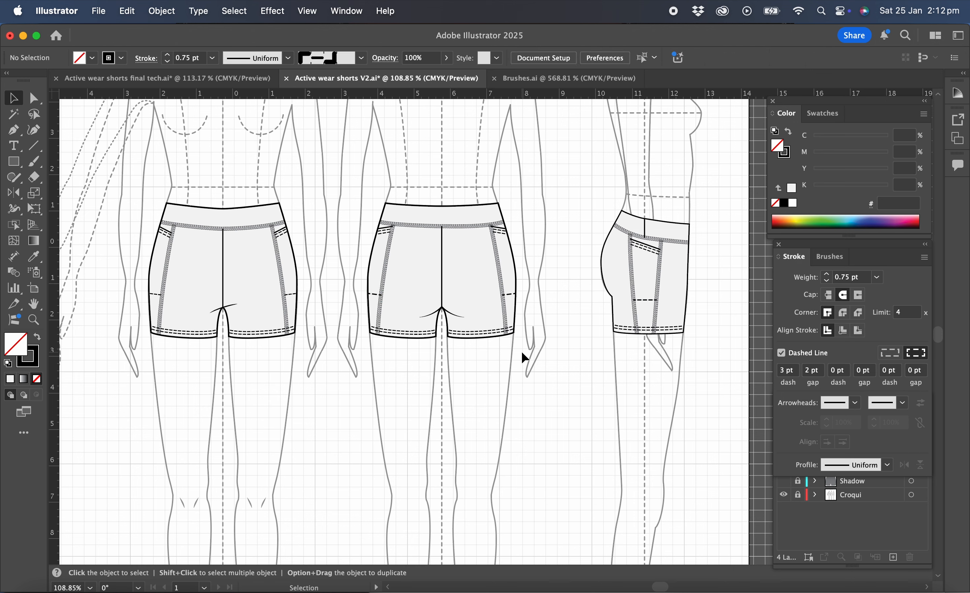
Undo the dashed stroke, round cap and dash alignment on the back and side lower pocket lines
{"action": "key", "text": "super+z"}
{"action": "key", "text": "super+z"}
{"action": "key", "text": "super+z"}
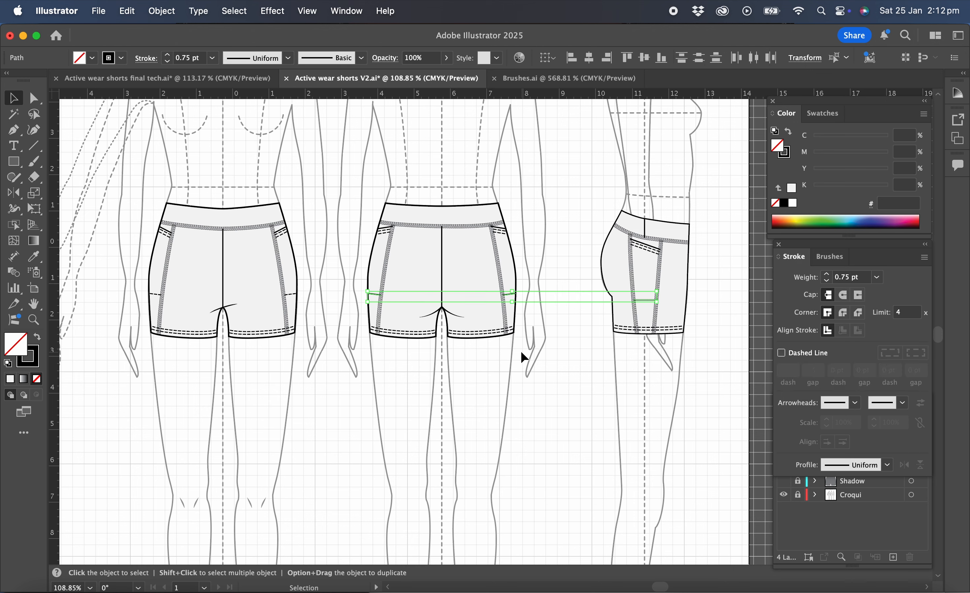
Apply the single stitch brush to the selected lower pocket lines of the back and side views, and deselect them
{"action": "left_click", "coordinate": [829, 256]}
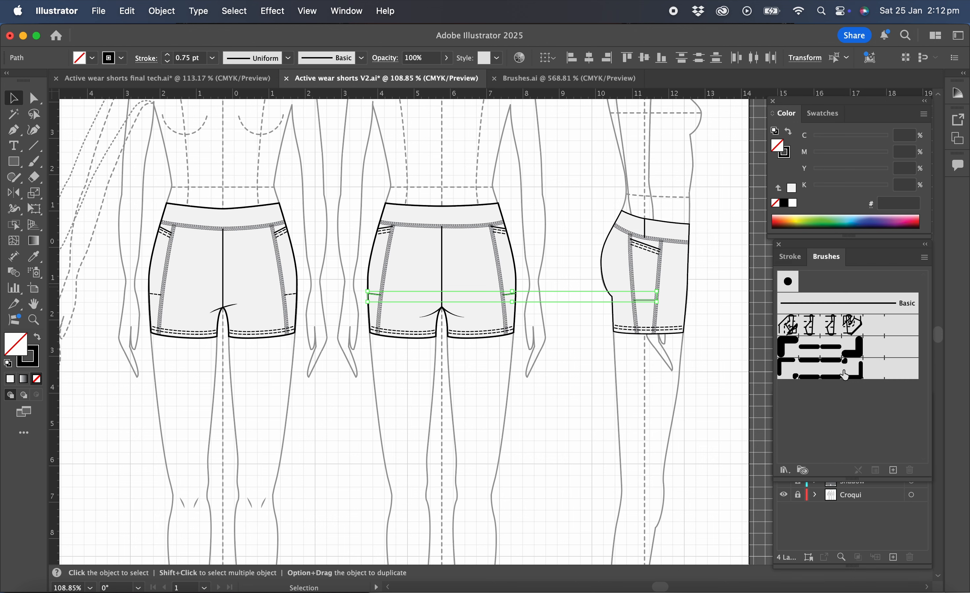
{"action": "left_click", "coordinate": [832, 352]}
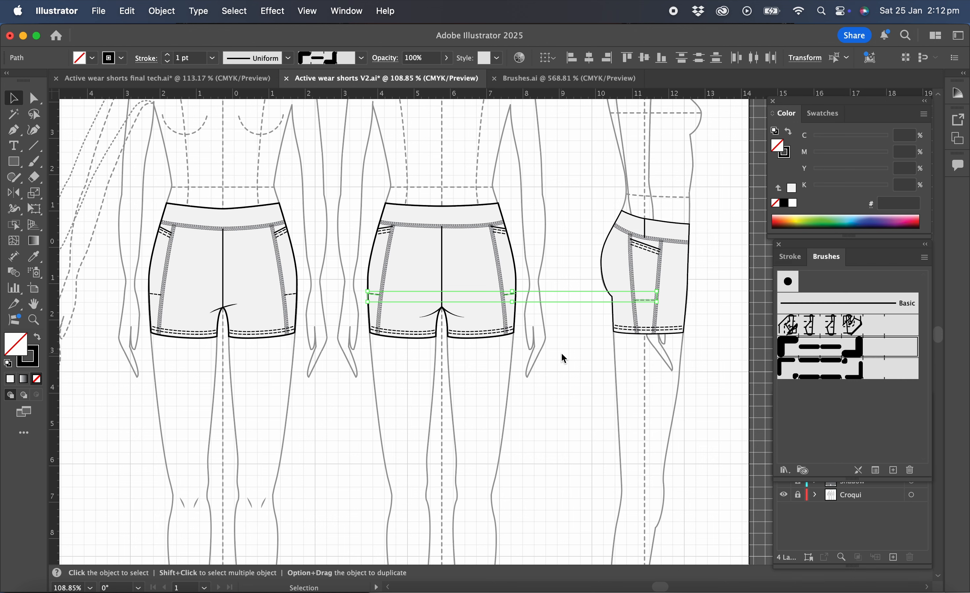
{"action": "left_click", "coordinate": [586, 354]}
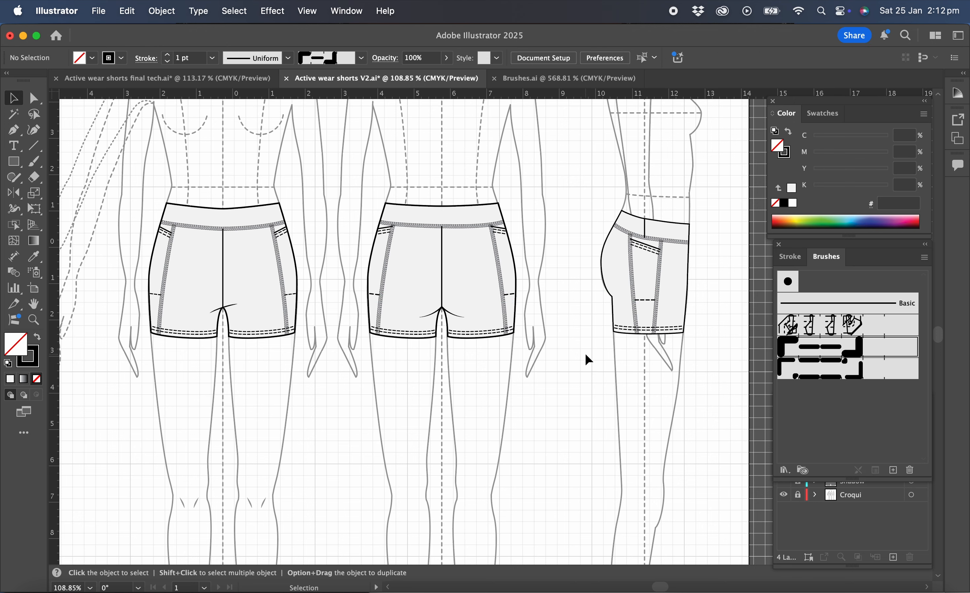
Hide the Croqui layer and show the Shadow layer so the shorts stand alone
{"action": "left_click", "coordinate": [844, 526]}
{"action": "left_click", "coordinate": [783, 494]}
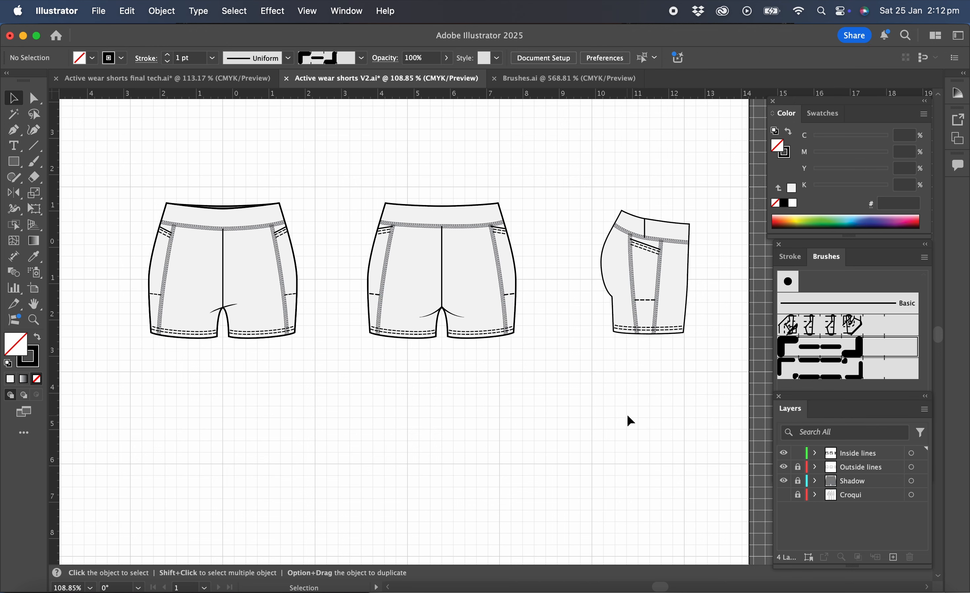